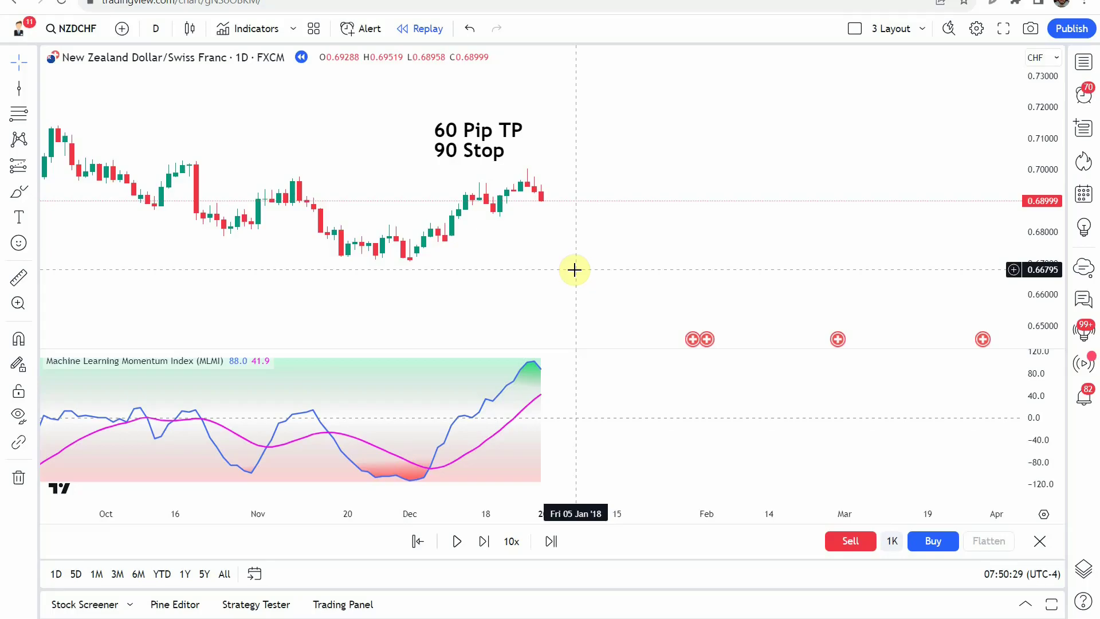
Reset the vertical scale of the Machine Learning Momentum Index pane and shift its plot slightly downward.
{"action": "double_click", "coordinate": [1030, 418]}
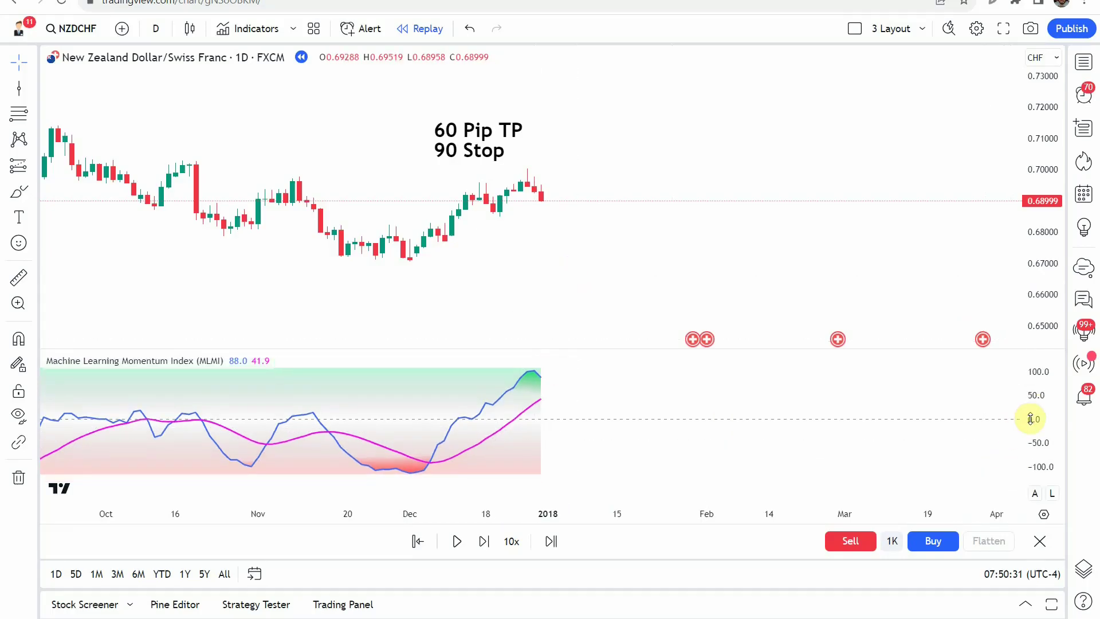
{"action": "mouse_move", "coordinate": [596, 413]}
{"action": "left_mouse_down"}
{"action": "mouse_move", "coordinate": [597, 434]}
{"action": "mouse_move", "coordinate": [597, 419]}
{"action": "left_mouse_up"}
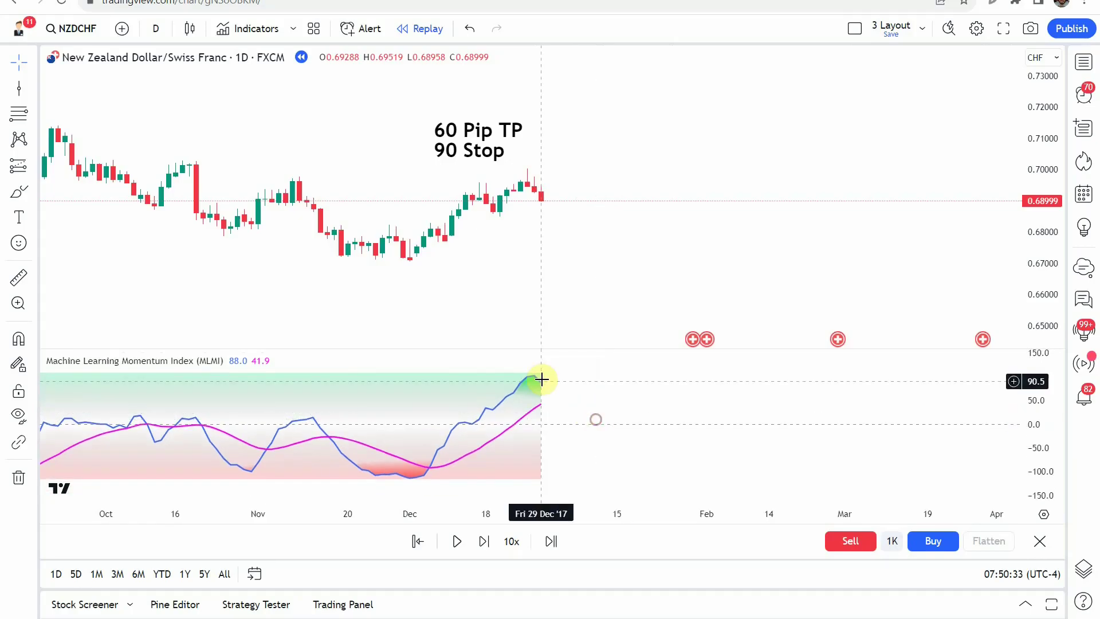
{"action": "left_click_drag", "start_coordinate": [487, 276], "coordinate": [491, 277]}
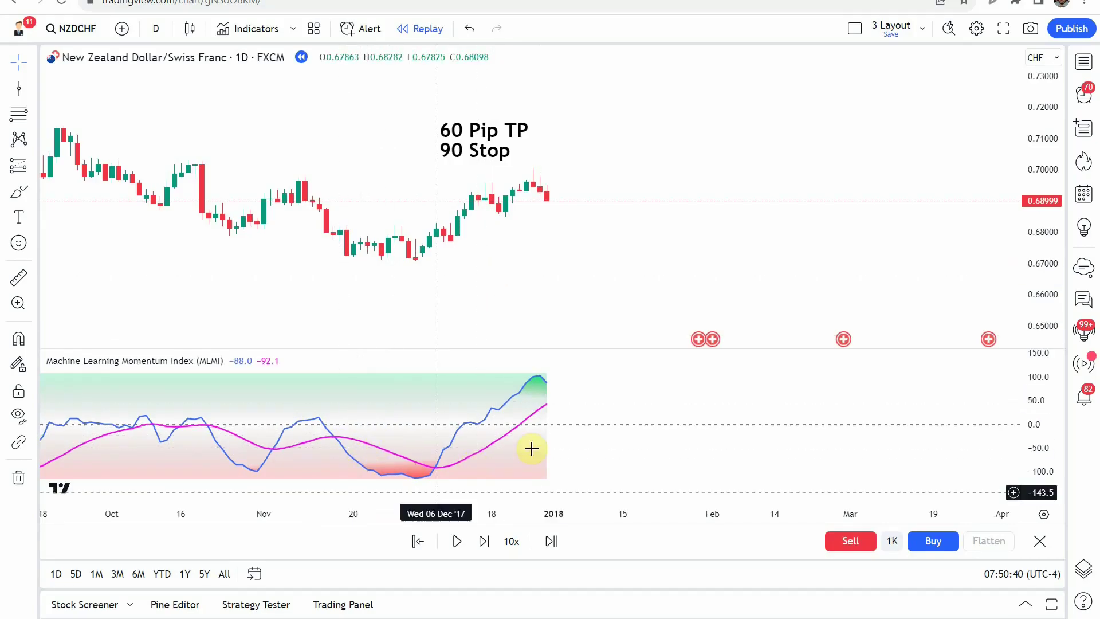
{"action": "mouse_move", "coordinate": [526, 288]}
{"action": "left_mouse_down"}
{"action": "mouse_move", "coordinate": [555, 263]}
{"action": "mouse_move", "coordinate": [537, 270]}
{"action": "left_mouse_up"}
Review the style settings of the Machine Learning Momentum Index indicator and close them without changes.
{"action": "mouse_move", "coordinate": [141, 367]}
{"action": "left_click", "coordinate": [256, 360]}
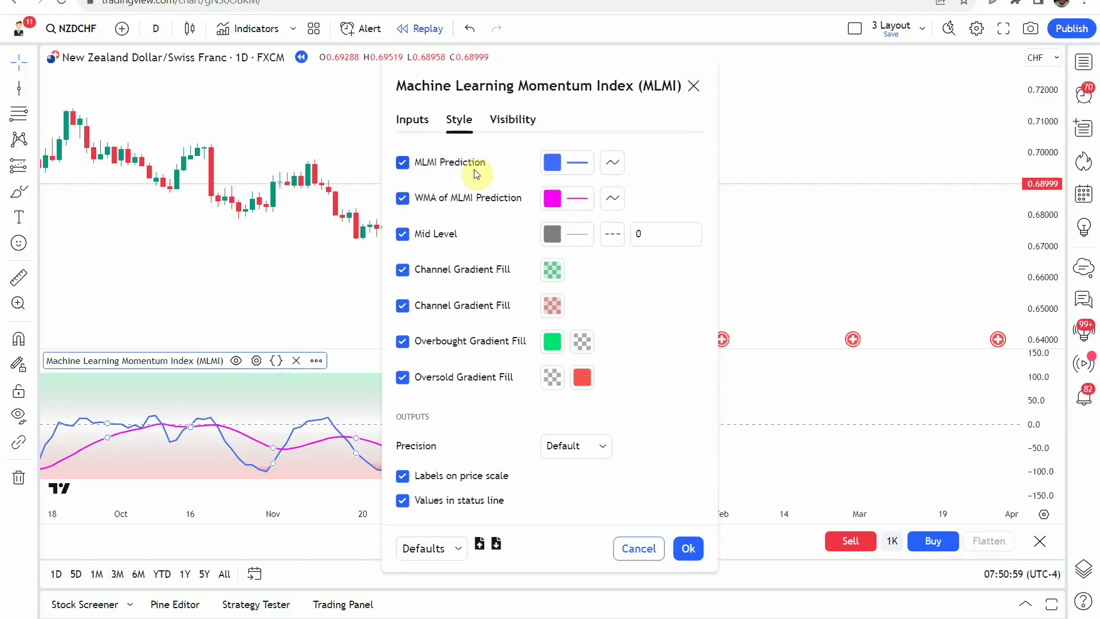
{"action": "left_click", "coordinate": [693, 87]}
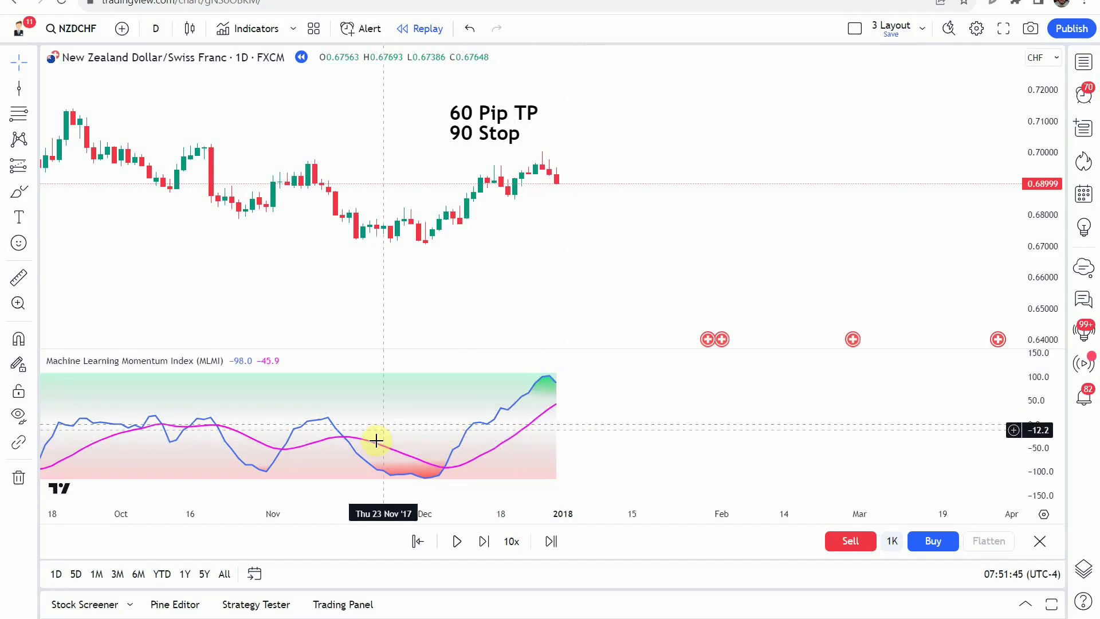
{"action": "left_click_drag", "start_coordinate": [542, 258], "coordinate": [599, 270]}
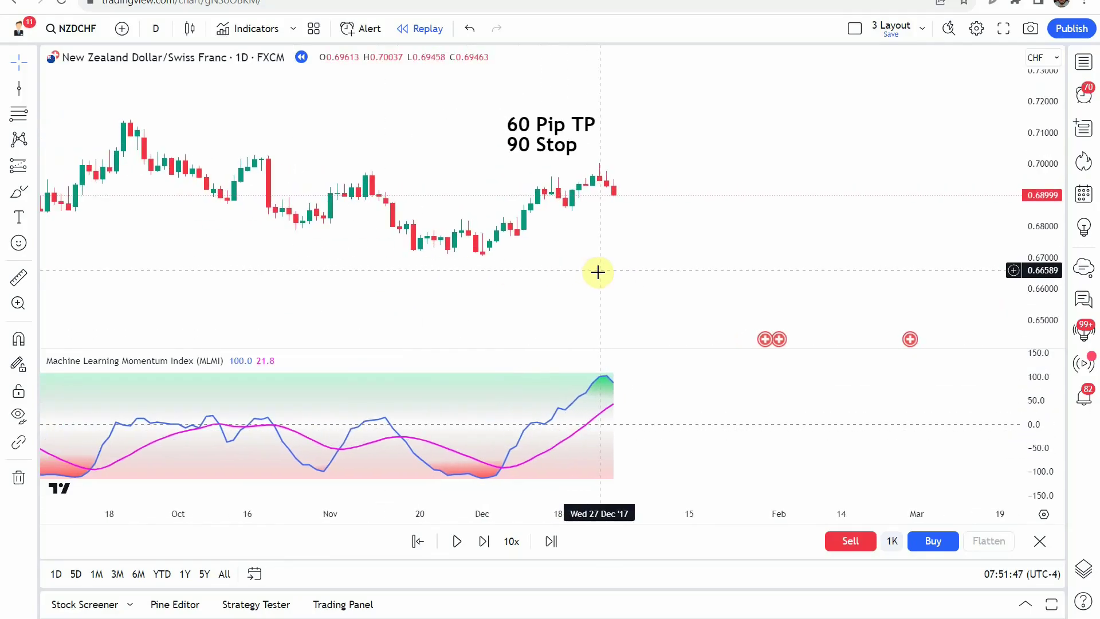
{"action": "scroll", "coordinate": [590, 275], "scroll_direction": "right", "scroll_amount": 2}
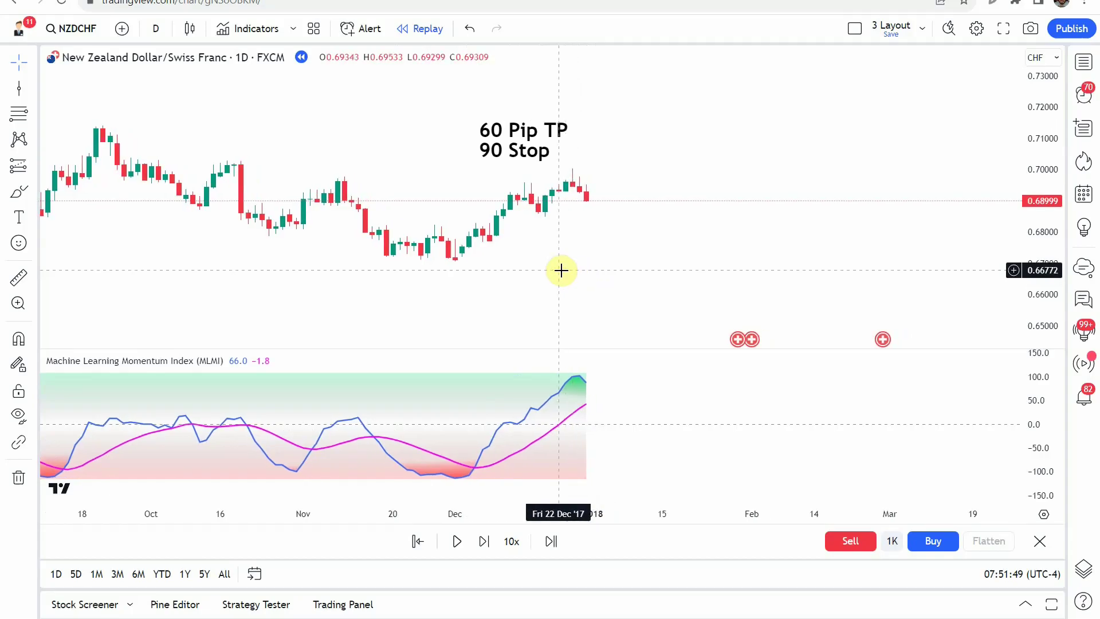
{"action": "scroll", "coordinate": [533, 272], "scroll_direction": "right", "scroll_amount": 3}
{"action": "scroll", "coordinate": [515, 276], "scroll_direction": "left", "scroll_amount": 1}
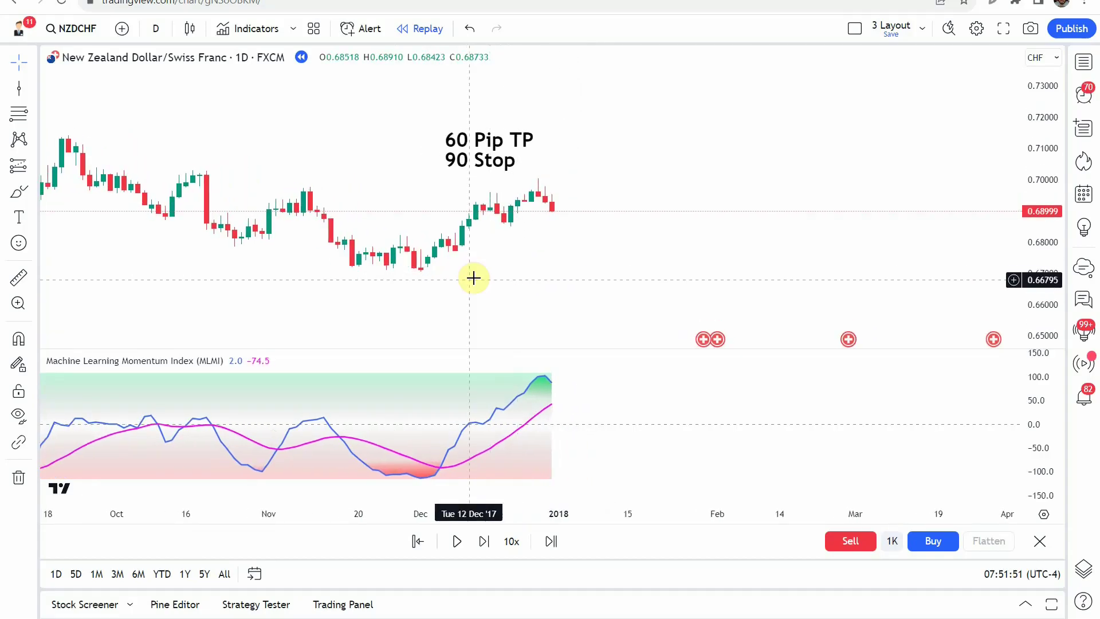
Set the second colour of the indicator's Overbought Gradient Fill to the custom bright green at 0% opacity.
{"action": "left_click", "coordinate": [256, 360]}
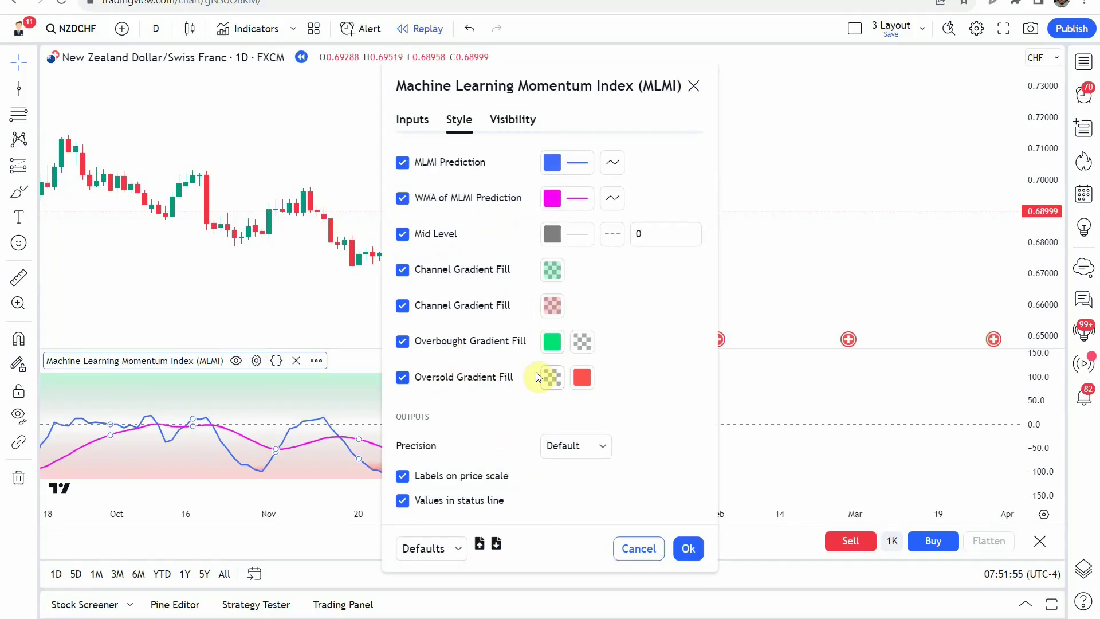
{"action": "left_click", "coordinate": [582, 342]}
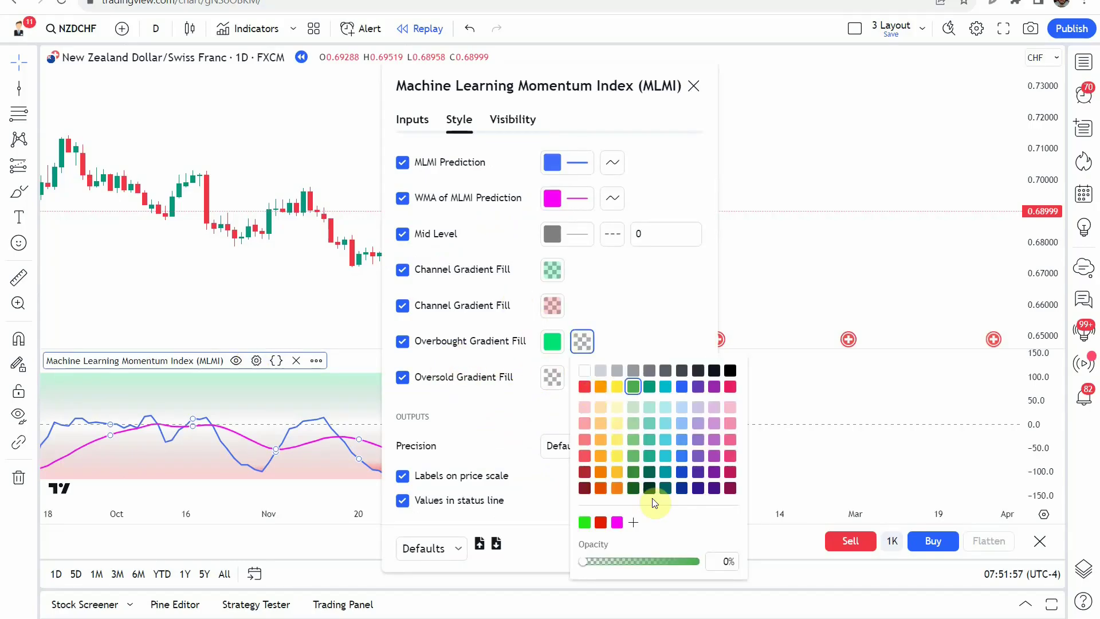
{"action": "left_click", "coordinate": [585, 522]}
{"action": "mouse_move", "coordinate": [590, 563]}
{"action": "left_mouse_down"}
{"action": "mouse_move", "coordinate": [704, 557]}
{"action": "mouse_move", "coordinate": [584, 563]}
{"action": "left_mouse_up"}
{"action": "left_click", "coordinate": [662, 281]}
Check the transparent colours of the Oversold and Overbought Gradient Fills and apply the indicator's style settings.
{"action": "left_click", "coordinate": [552, 377]}
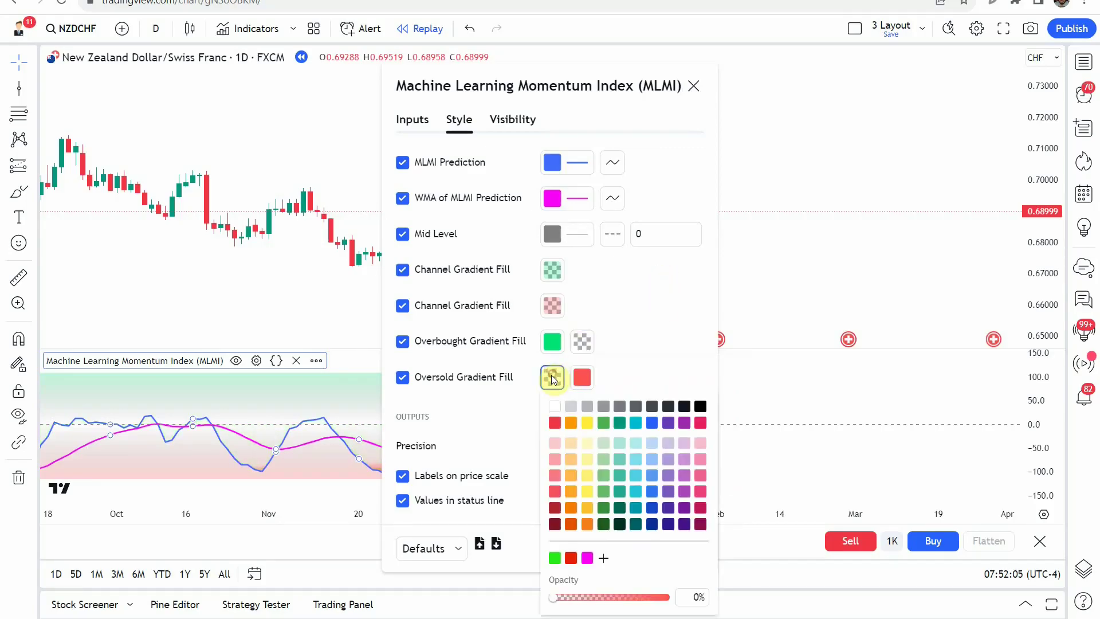
{"action": "left_click", "coordinate": [644, 311]}
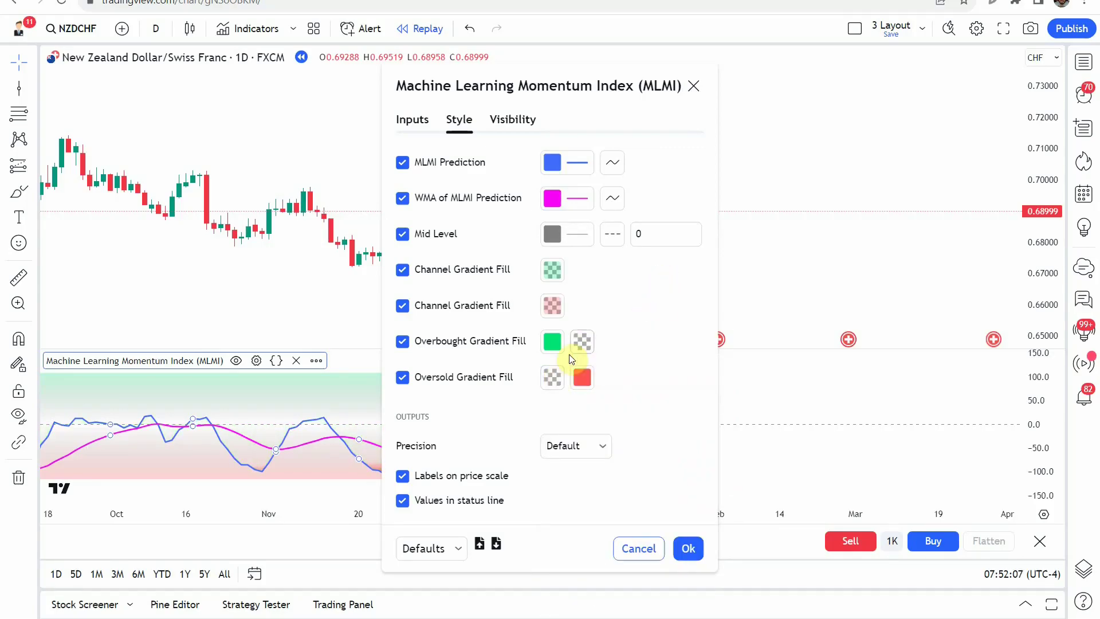
{"action": "left_click", "coordinate": [582, 342]}
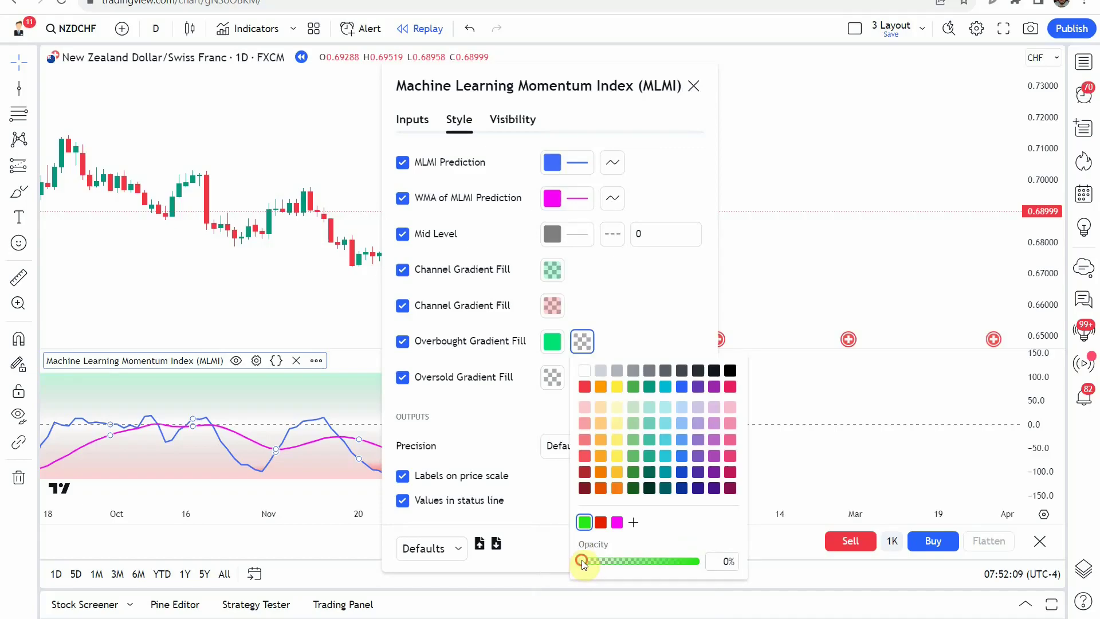
{"action": "left_click", "coordinate": [656, 298]}
{"action": "left_click", "coordinate": [687, 545]}
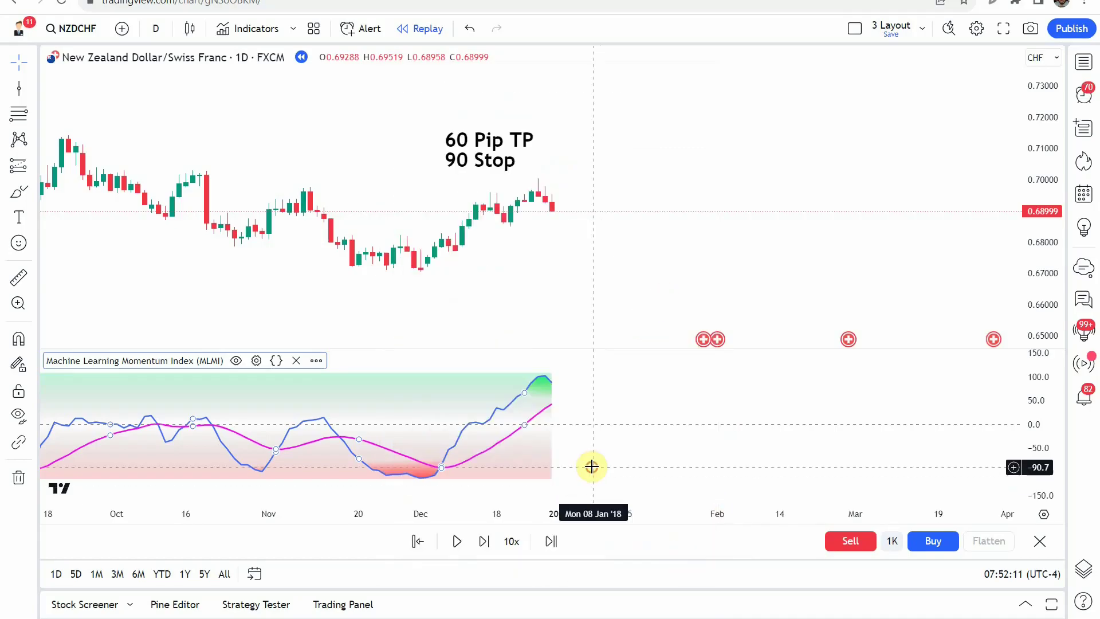
Play the NZDCHF bar replay forward to the end of January 2018 and pause it.
{"action": "left_click_drag", "start_coordinate": [605, 450], "coordinate": [584, 449]}
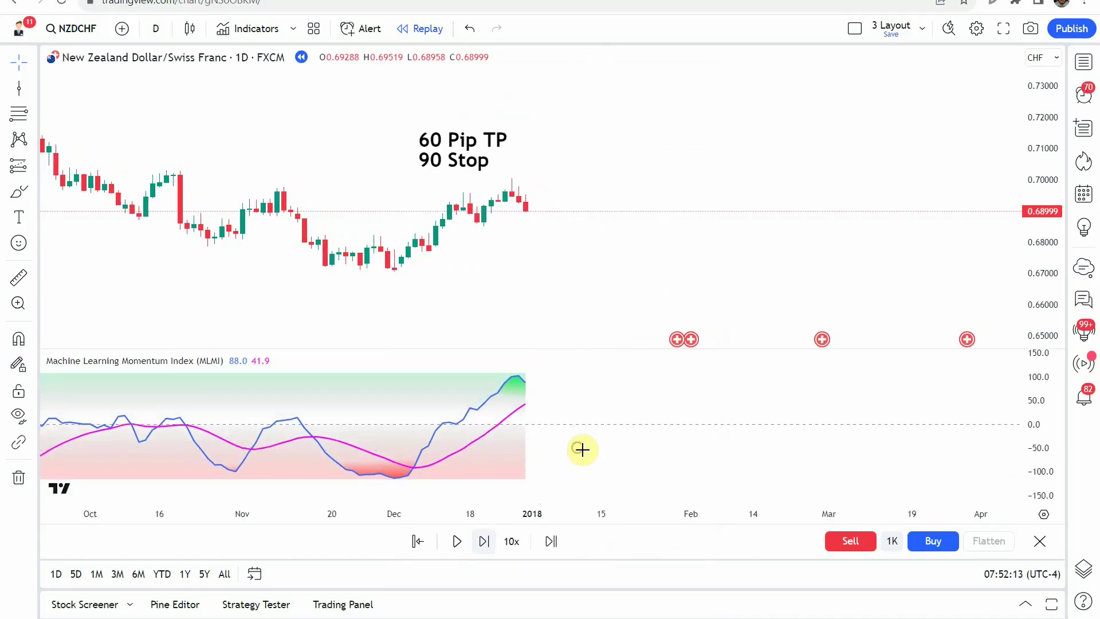
{"action": "left_click", "coordinate": [458, 542]}
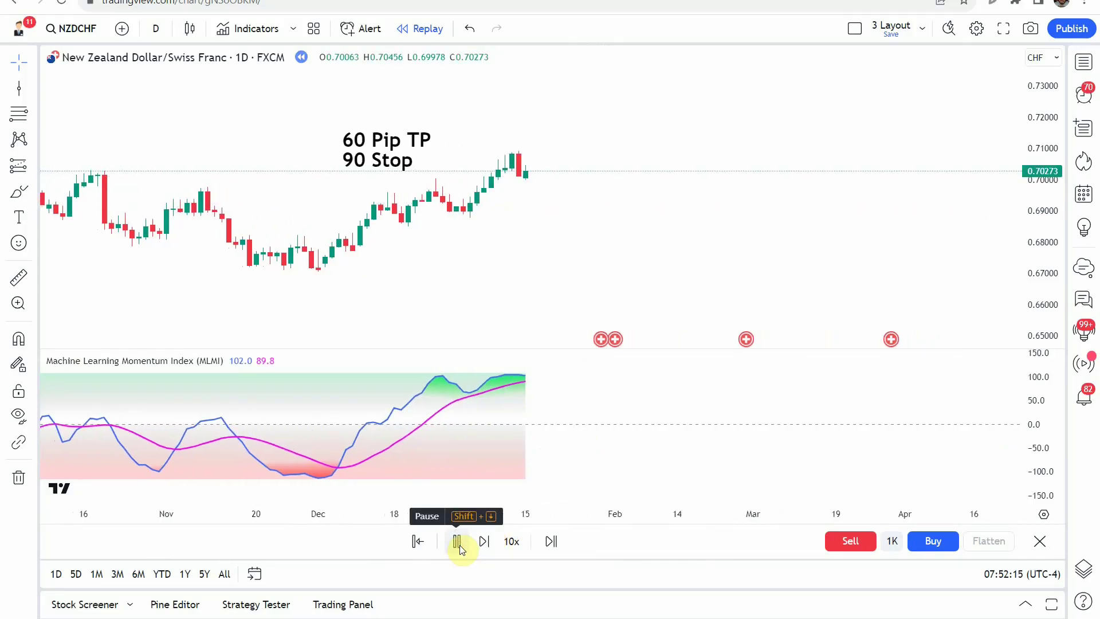
{"action": "left_click", "coordinate": [459, 543]}
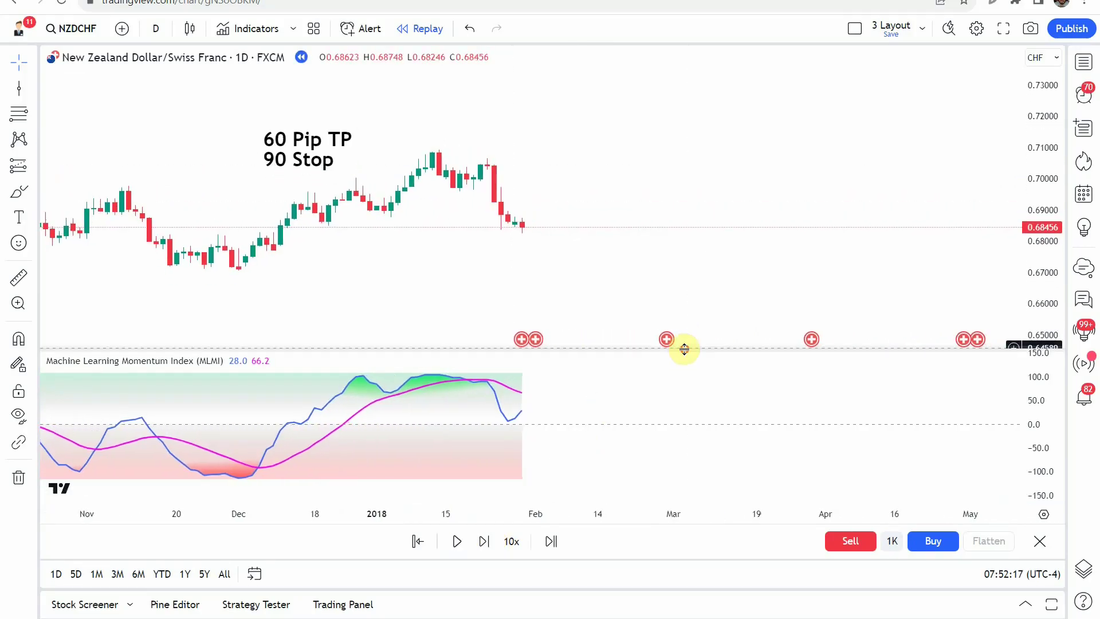
Place a vertical line on the chart at Fri 19 Jan '18, where the indicator lines cross.
{"action": "left_click", "coordinate": [19, 88]}
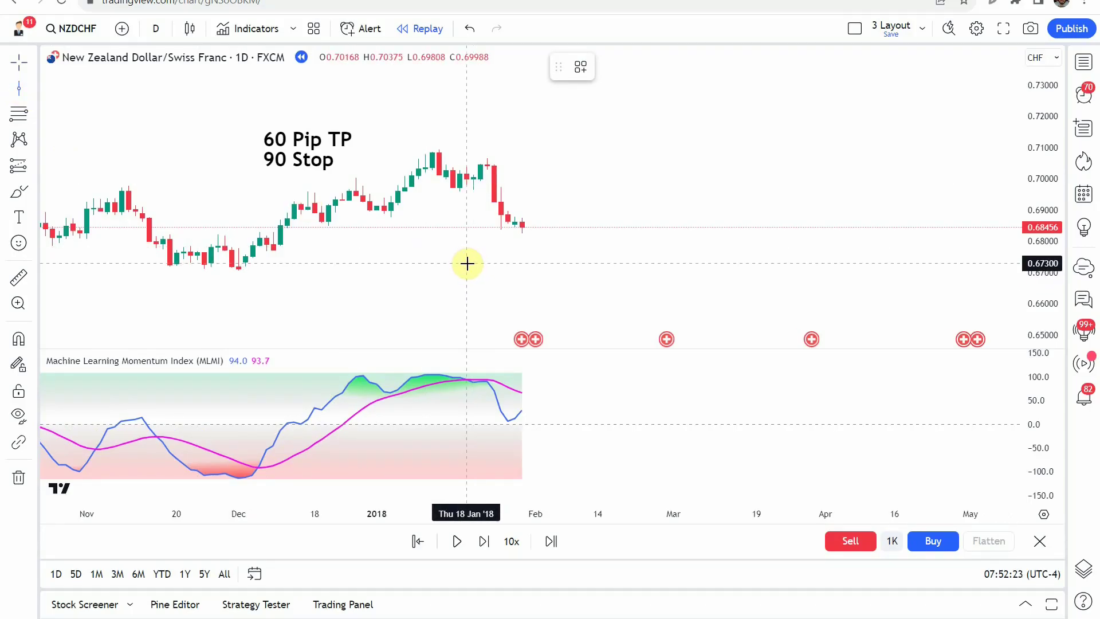
{"action": "left_click", "coordinate": [472, 265]}
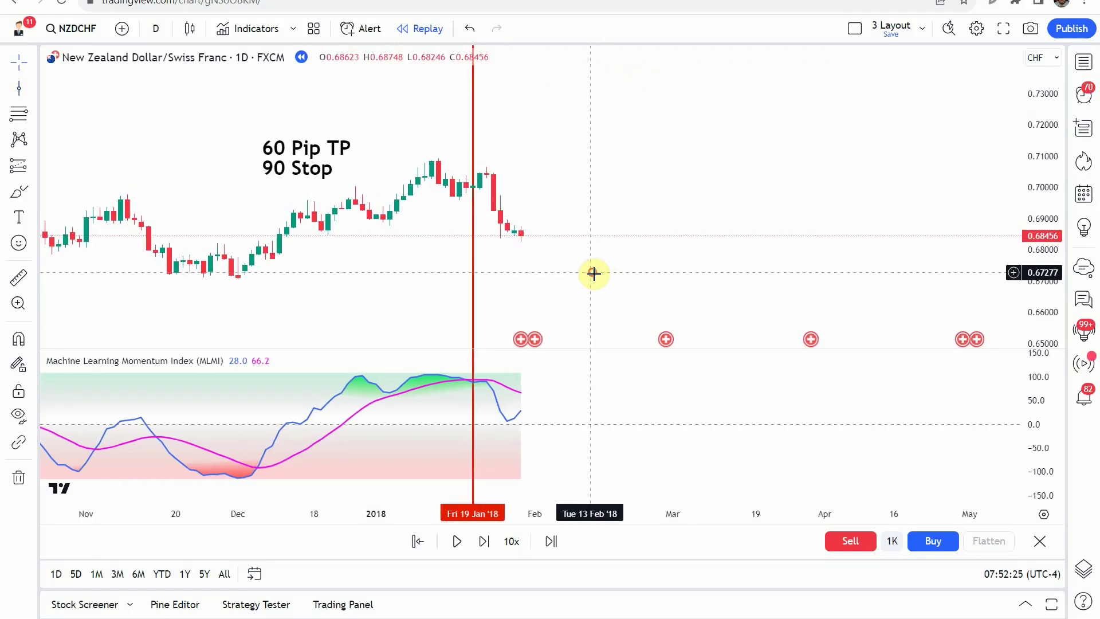
Measure the price distance upward from about 0.69915 at the Mon 15 Jan '18 candle.
{"action": "left_click", "coordinate": [18, 277]}
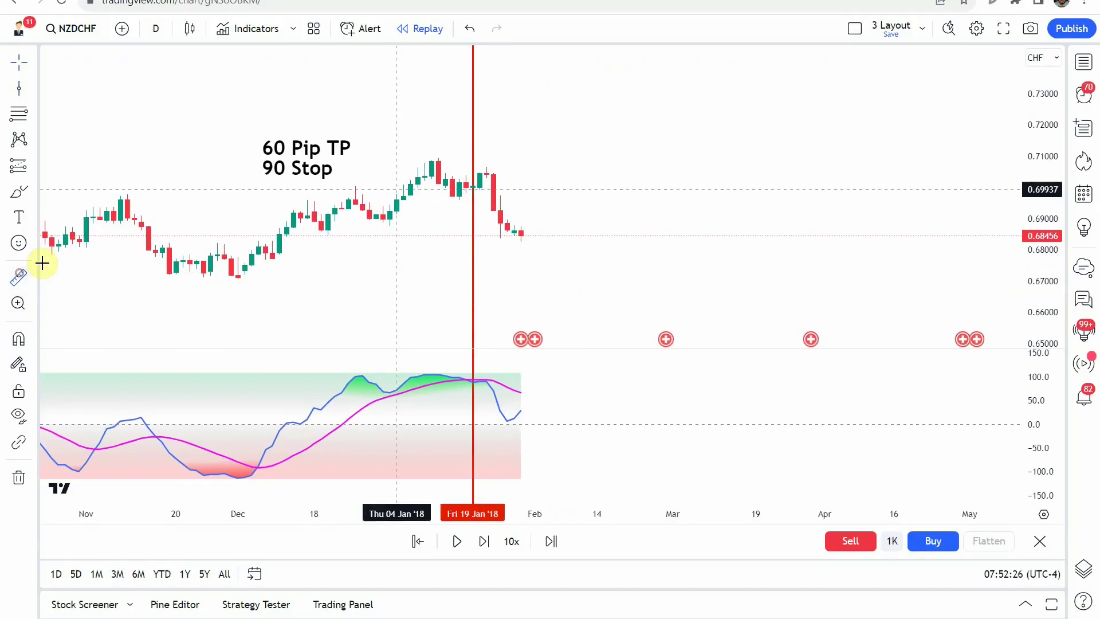
{"action": "left_click", "coordinate": [443, 191]}
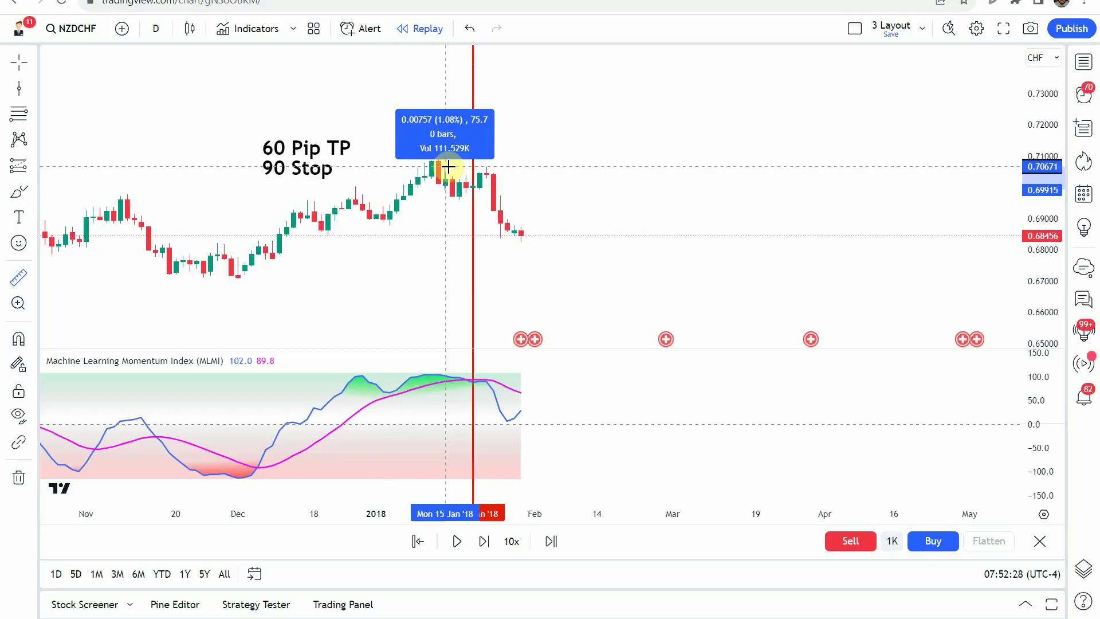
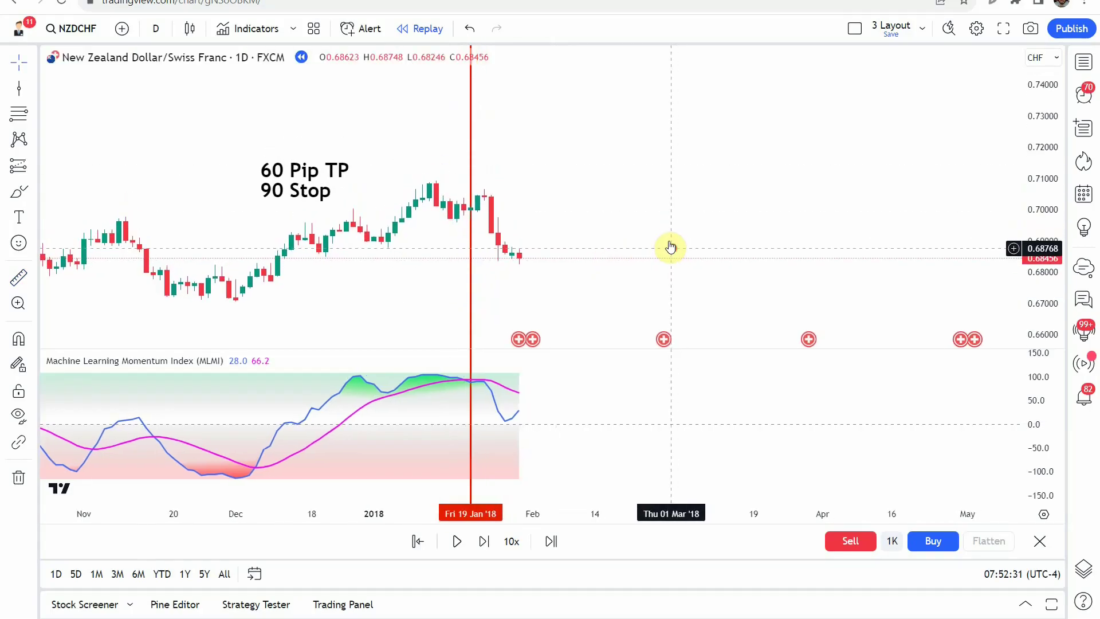
Recolour the vertical line at Fri 19 Jan '18 bright green.
{"action": "scroll", "coordinate": [401, 355], "scroll_direction": "up", "scroll_amount": 1}
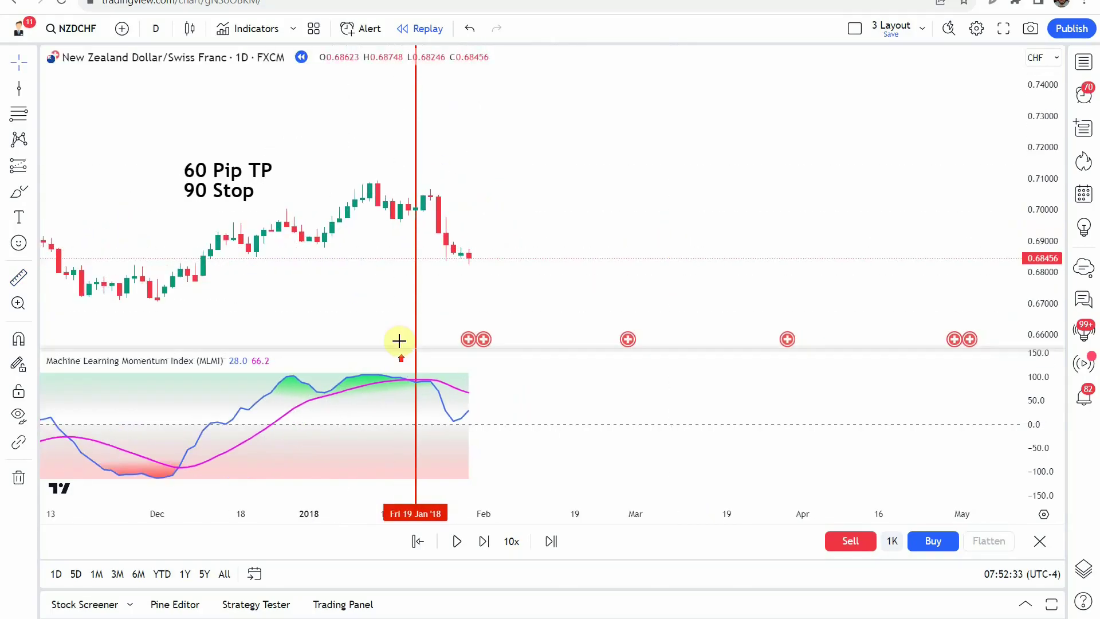
{"action": "left_click_drag", "start_coordinate": [540, 315], "coordinate": [649, 306]}
{"action": "left_click_drag", "start_coordinate": [510, 263], "coordinate": [502, 273]}
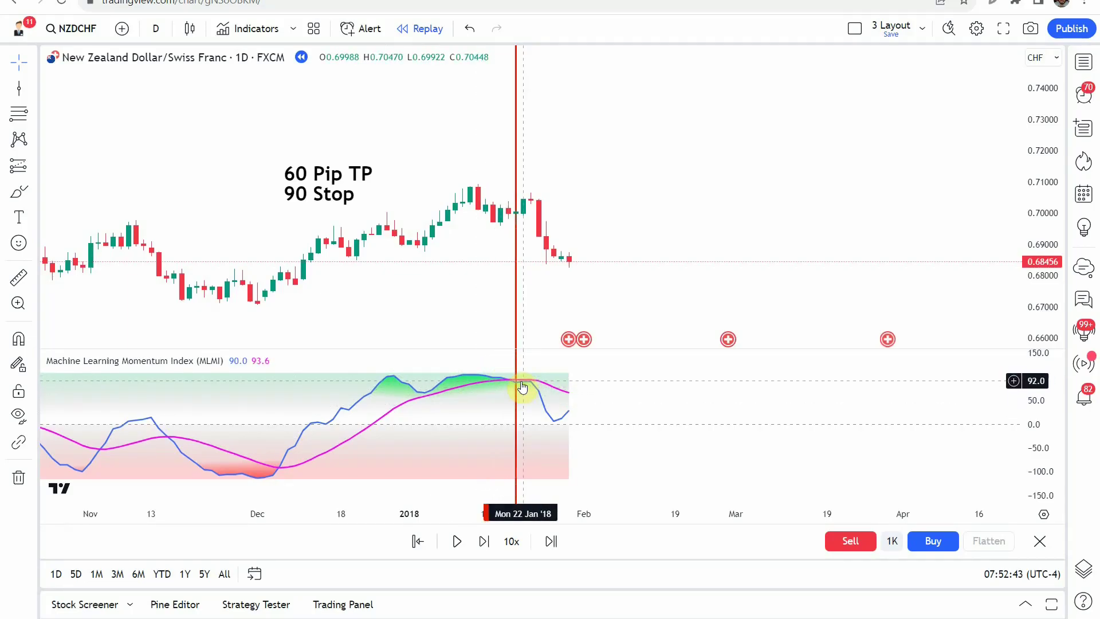
{"action": "left_click_drag", "start_coordinate": [456, 263], "coordinate": [456, 267]}
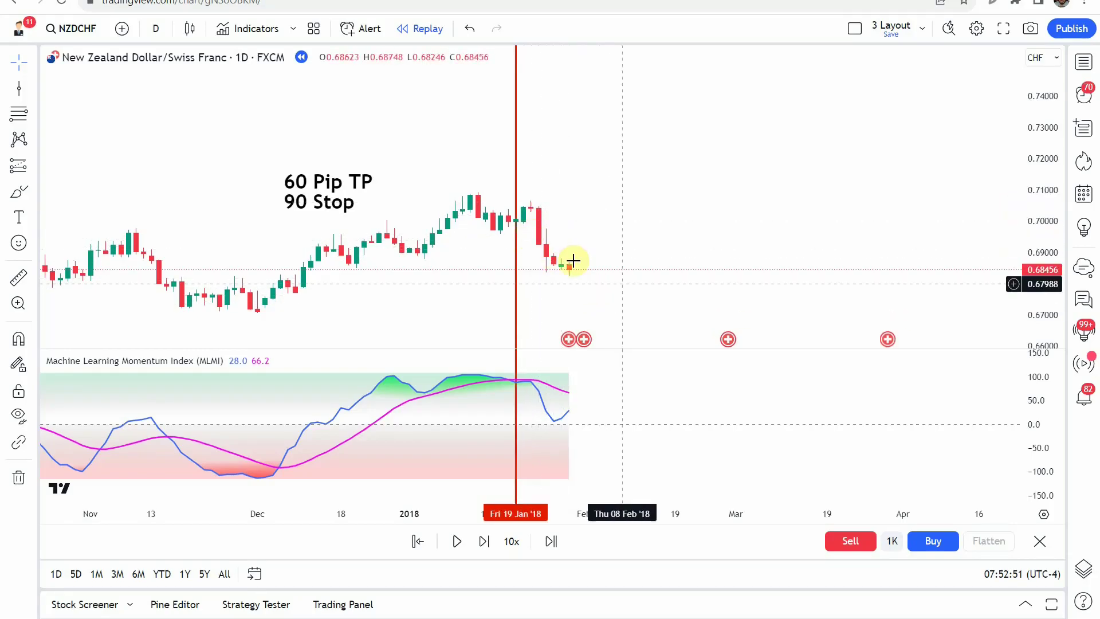
{"action": "left_click_drag", "start_coordinate": [659, 218], "coordinate": [644, 199]}
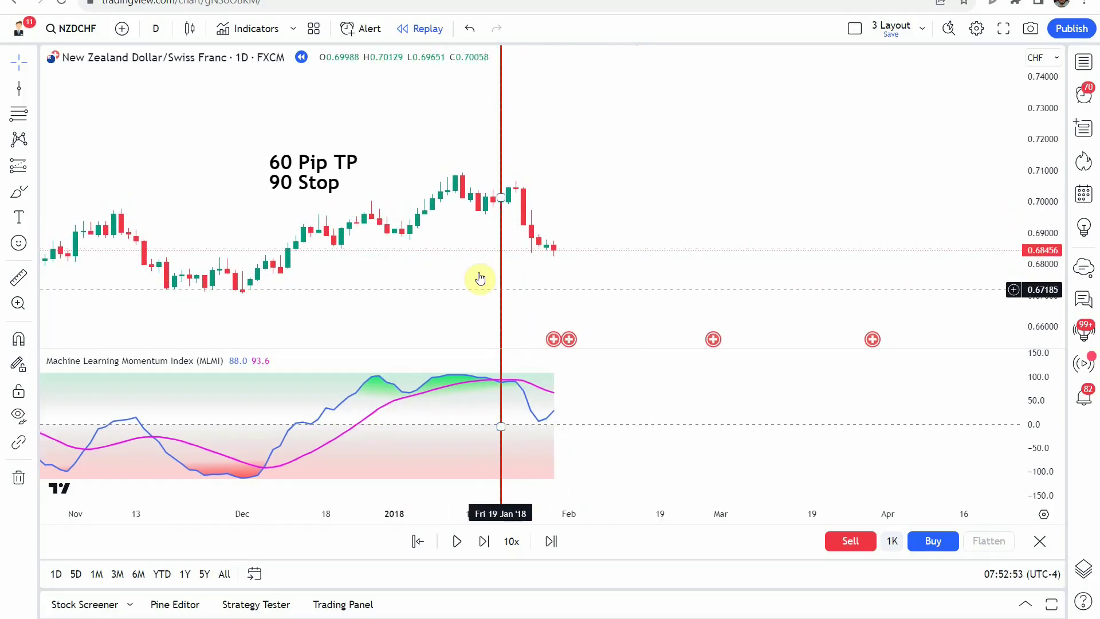
{"action": "left_click", "coordinate": [501, 289]}
{"action": "left_click", "coordinate": [615, 77]}
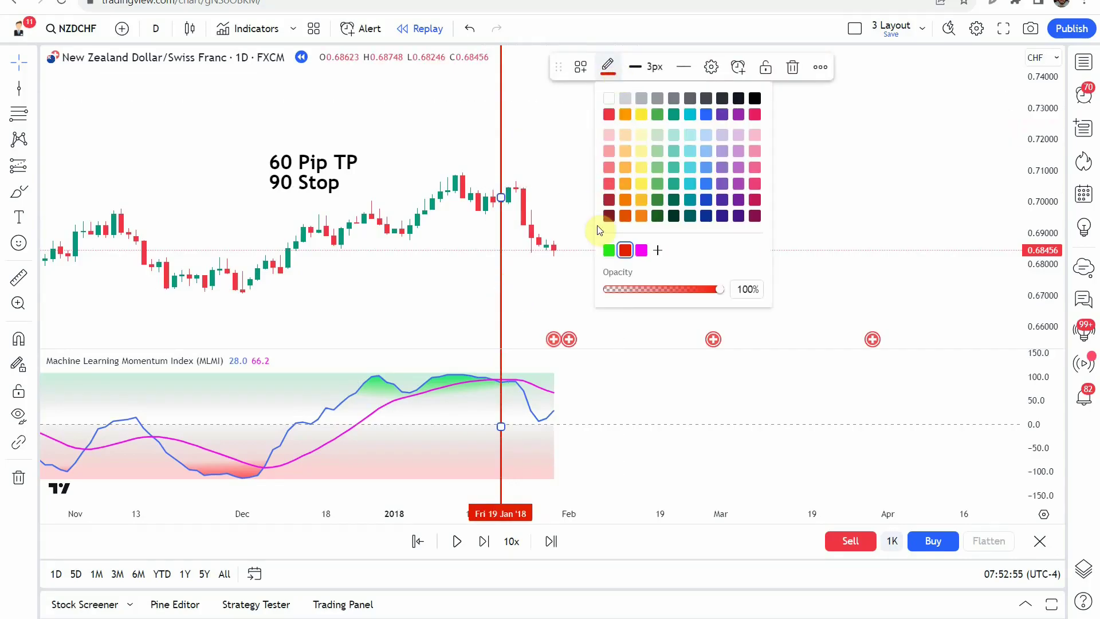
{"action": "left_click", "coordinate": [608, 250]}
{"action": "left_click_drag", "start_coordinate": [605, 262], "coordinate": [602, 268]}
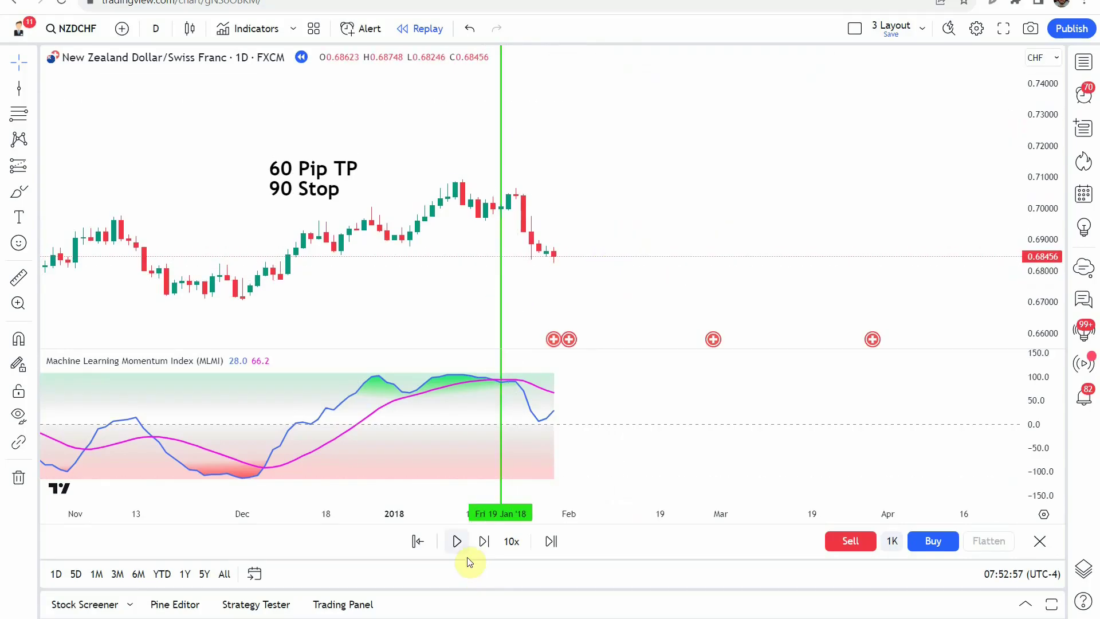
Play the bar replay forward to 1 March 2018, pause it, and place a vertical line at Mon 19 Feb '18, where the indicator lines cross.
{"action": "left_click", "coordinate": [457, 542]}
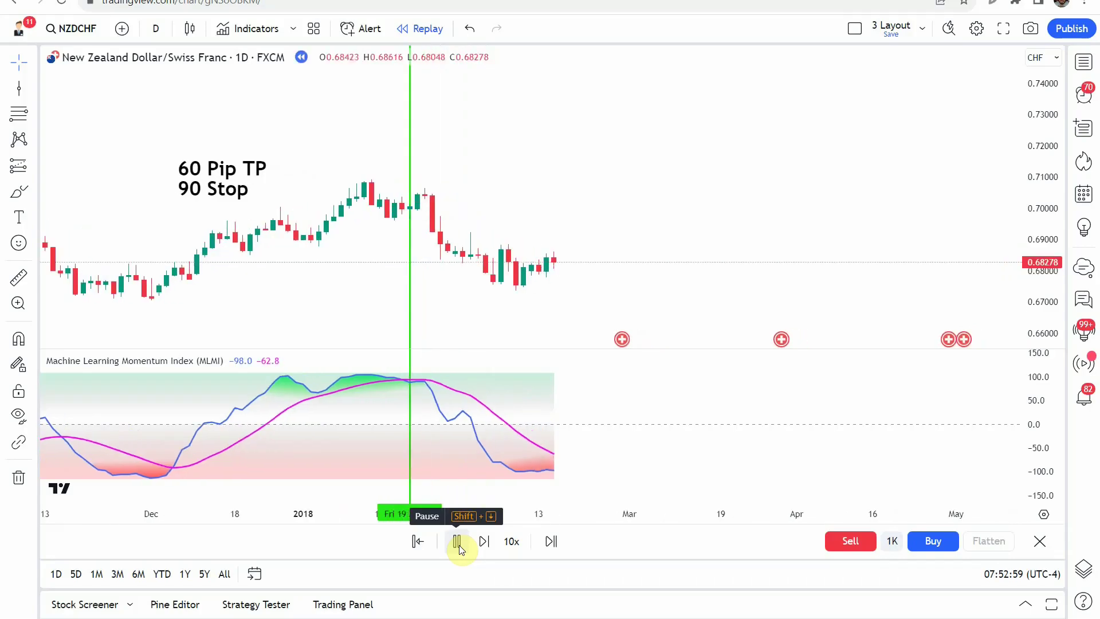
{"action": "left_click", "coordinate": [456, 542]}
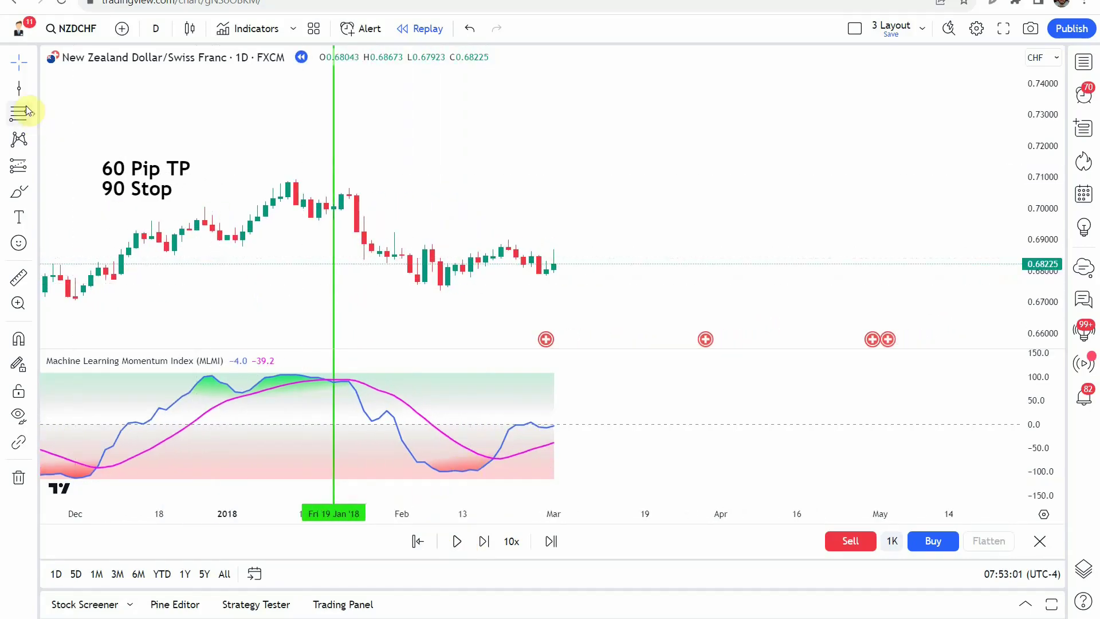
{"action": "left_click", "coordinate": [19, 89]}
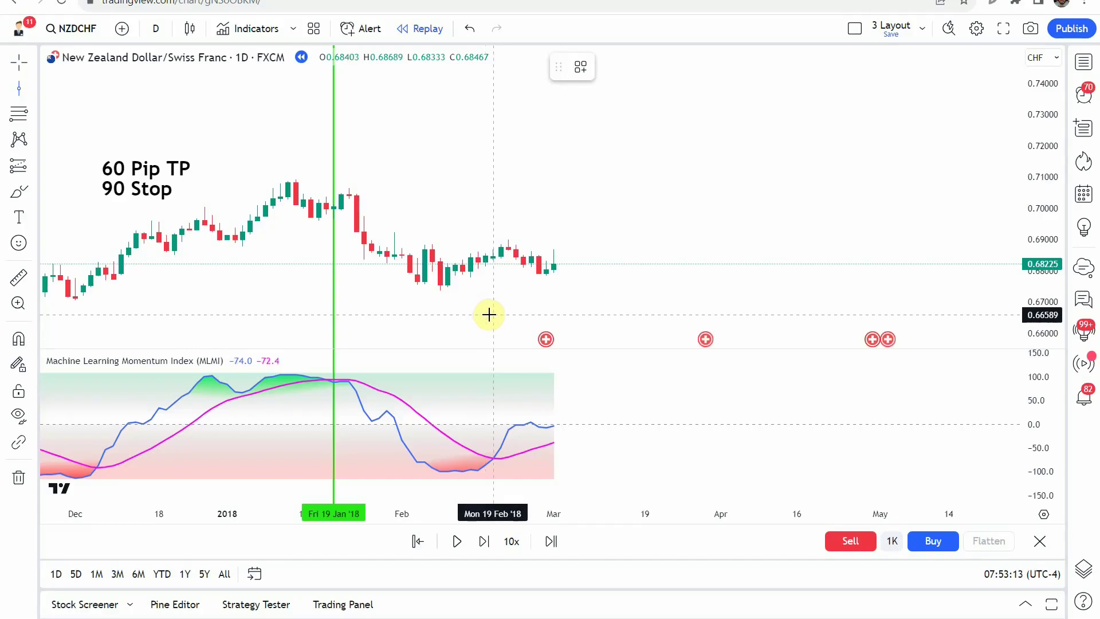
{"action": "left_click", "coordinate": [493, 314]}
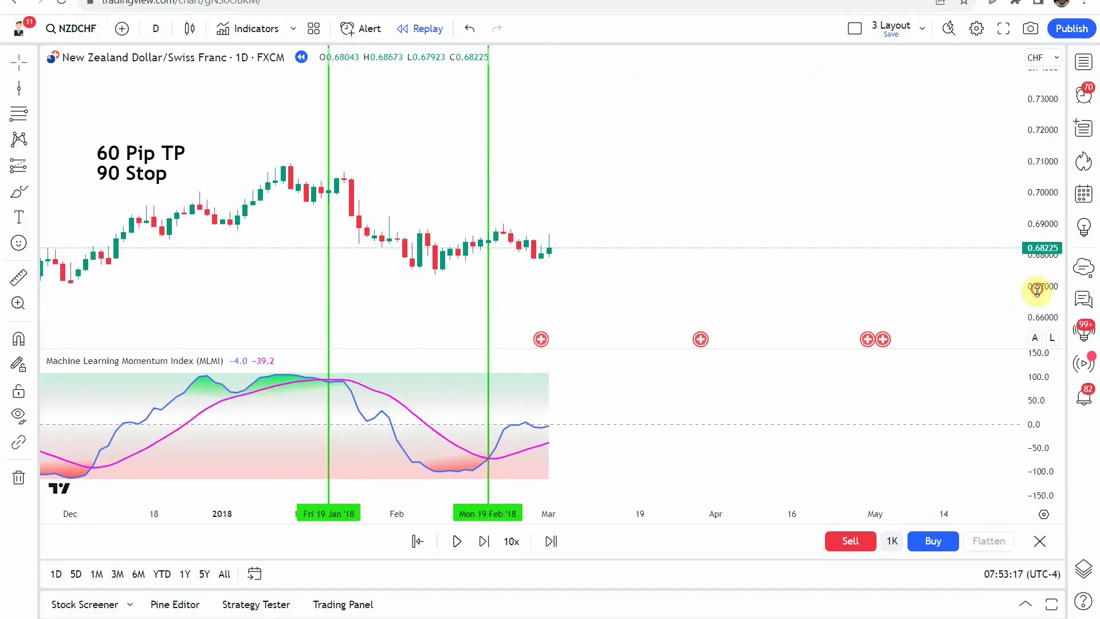
Measure the price distance upward from about 0.68420 at the Wed 07 Feb '18 candle.
{"action": "left_click", "coordinate": [10, 282]}
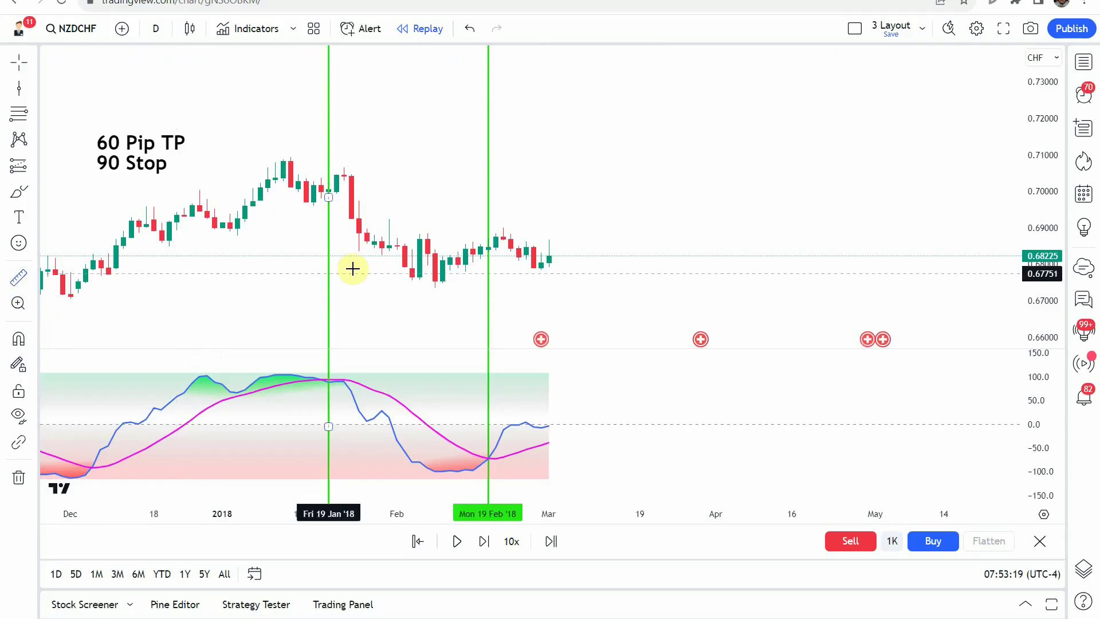
{"action": "left_click", "coordinate": [427, 248]}
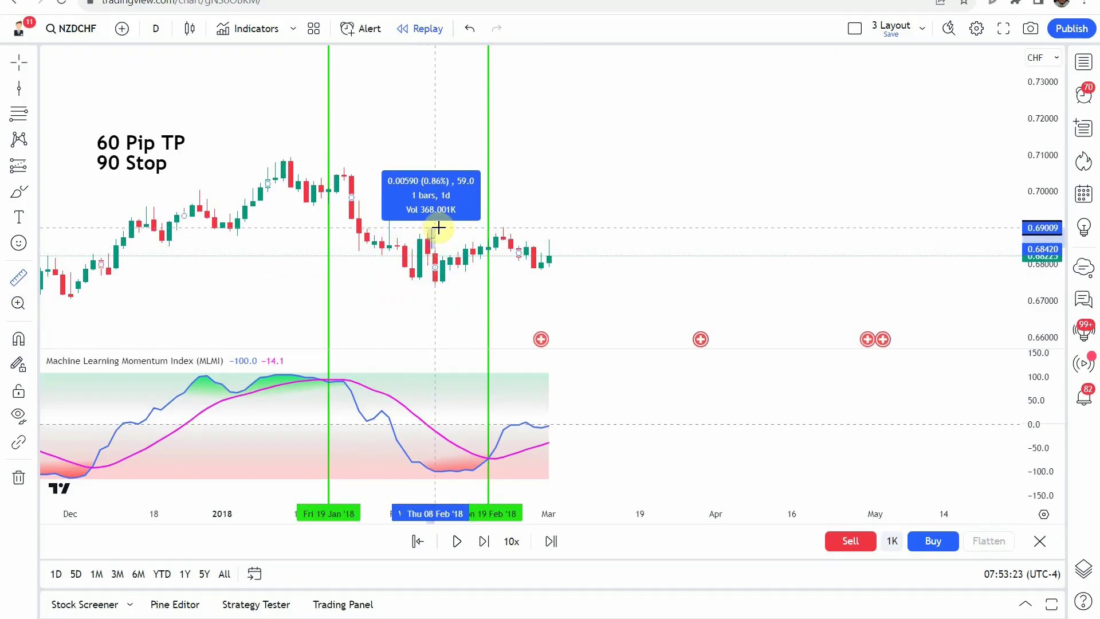
{"action": "left_click", "coordinate": [438, 227]}
Measure the price distance upward from about 0.68475 at the Wed 14 Feb '18 candle.
{"action": "scroll", "coordinate": [569, 246], "scroll_direction": "up", "scroll_amount": 4}
{"action": "left_click_drag", "start_coordinate": [545, 238], "coordinate": [739, 258]}
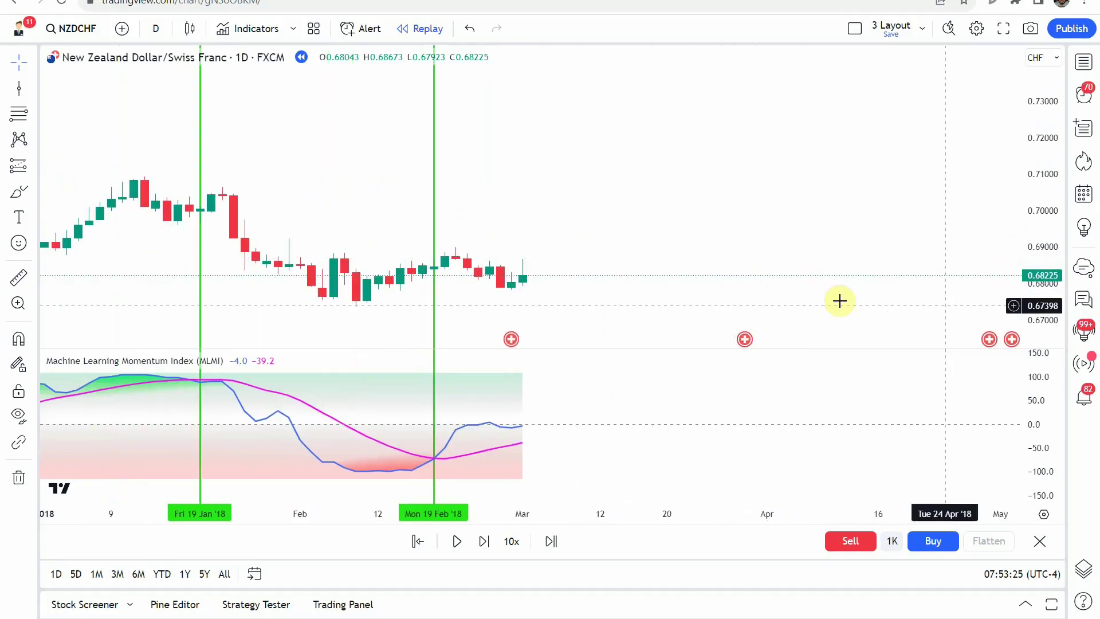
{"action": "left_click_drag", "start_coordinate": [1031, 305], "coordinate": [1030, 240]}
{"action": "left_click_drag", "start_coordinate": [882, 230], "coordinate": [889, 139]}
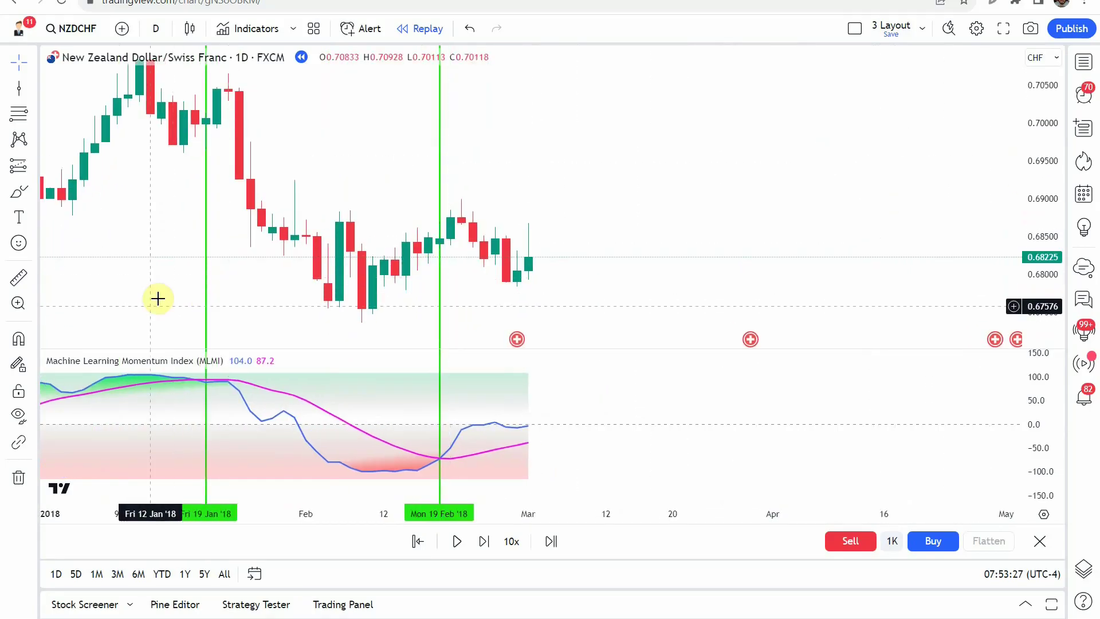
{"action": "left_click", "coordinate": [18, 277]}
{"action": "left_click", "coordinate": [411, 237]}
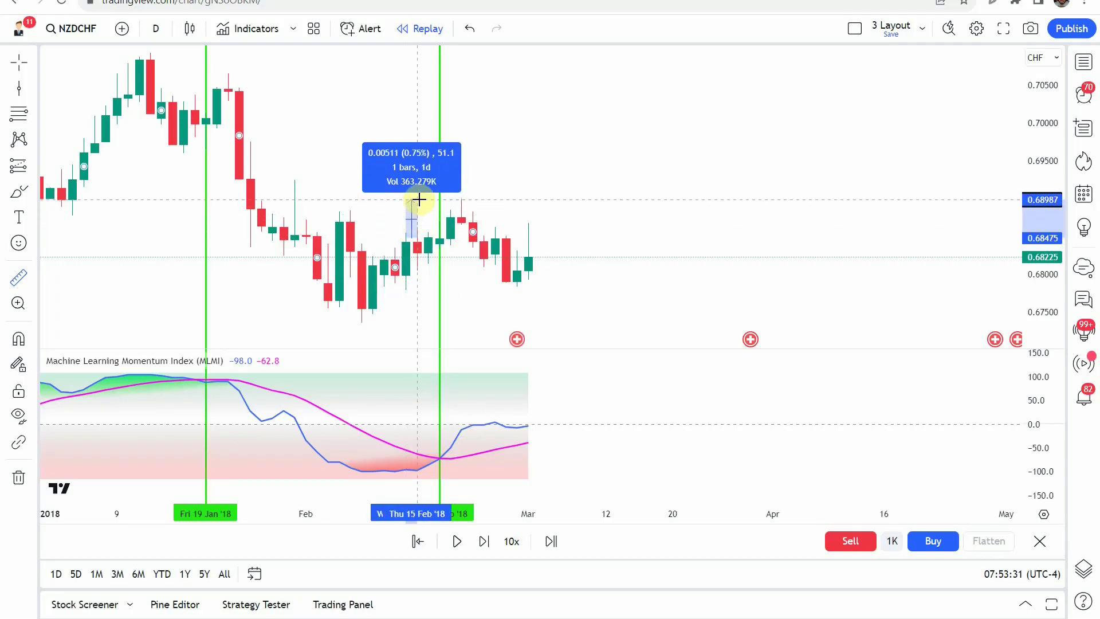
{"action": "left_click", "coordinate": [419, 200]}
Measure the price distance downward from about 0.68459 at the Wed 14 Feb '18 candle and clear the measurement.
{"action": "left_click_drag", "start_coordinate": [644, 216], "coordinate": [624, 213]}
{"action": "left_click_drag", "start_coordinate": [1044, 85], "coordinate": [1041, 209]}
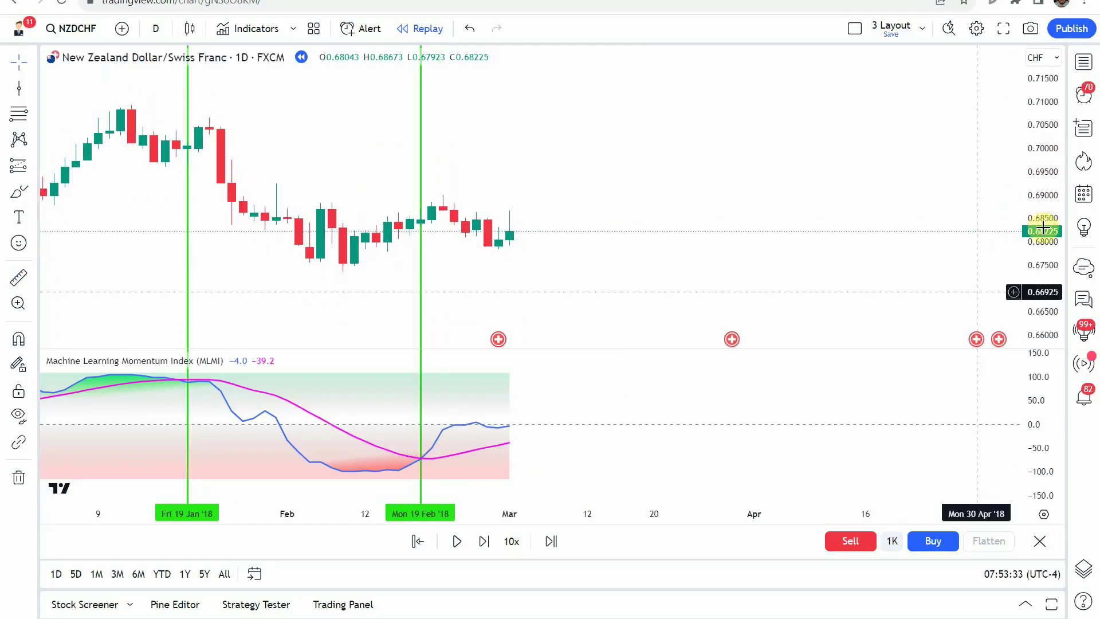
{"action": "scroll", "coordinate": [803, 285], "scroll_direction": "down", "scroll_amount": 1}
{"action": "left_click_drag", "start_coordinate": [783, 290], "coordinate": [748, 290]}
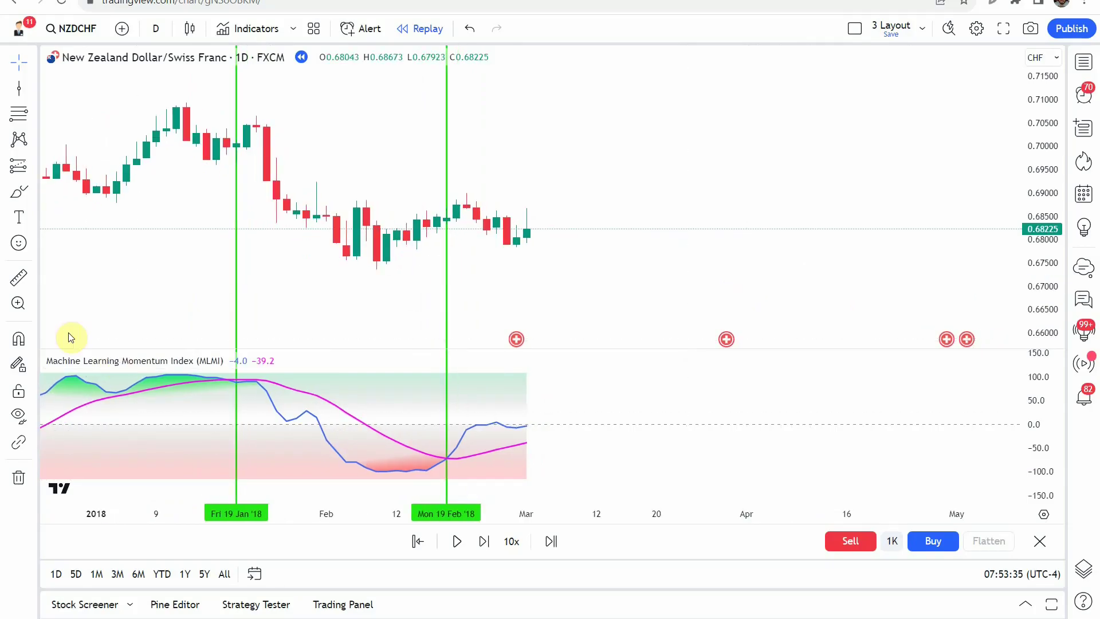
{"action": "left_click", "coordinate": [18, 278]}
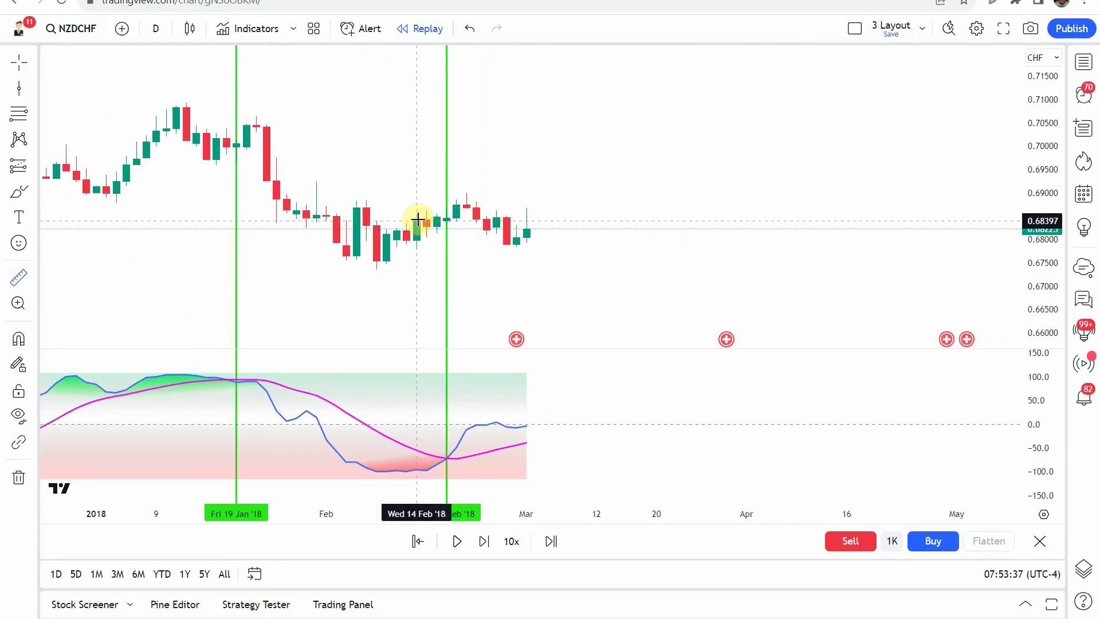
{"action": "left_click", "coordinate": [417, 218]}
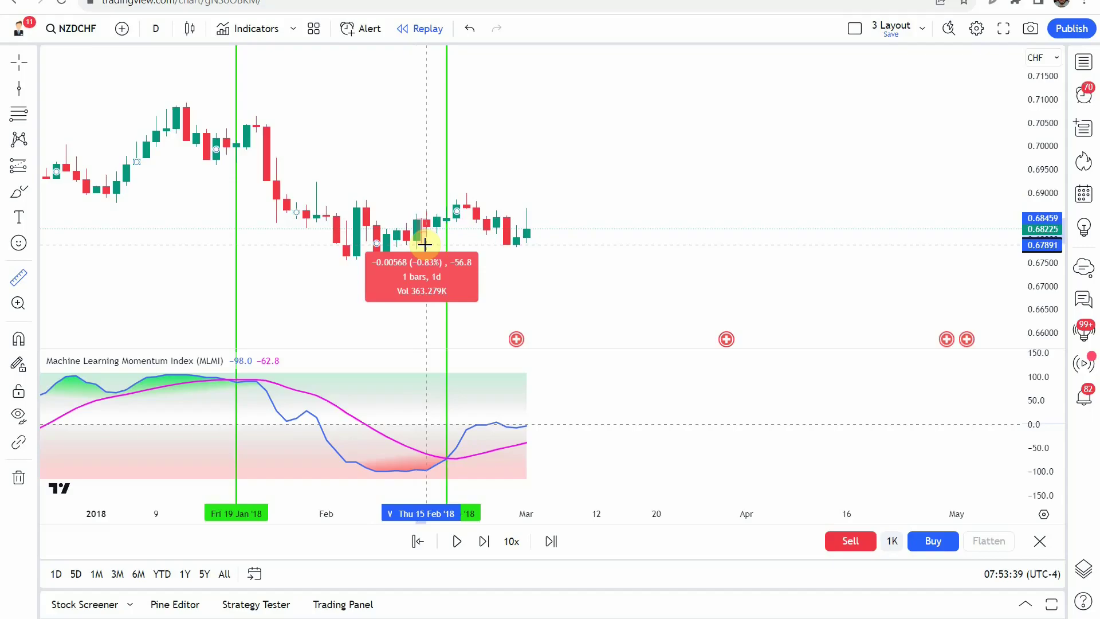
{"action": "key", "text": "Escape"}
Play the bar replay forward to mid-March 2018 and measure the price distance downward from about 0.68443 at the Fri 09 Feb '18 candle.
{"action": "left_click", "coordinate": [457, 541]}
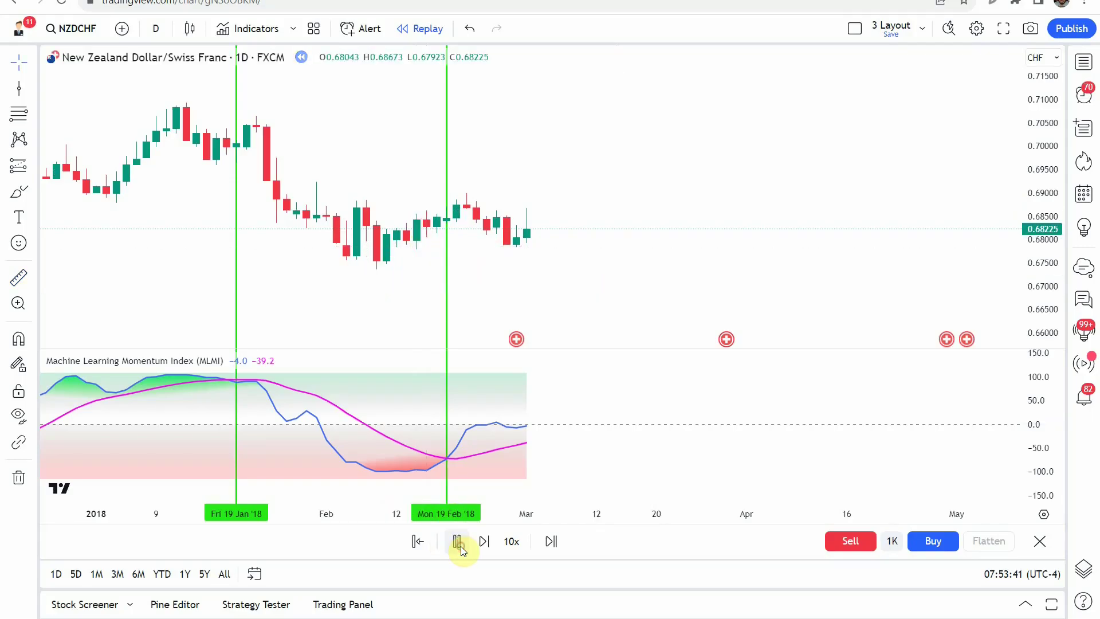
{"action": "left_click", "coordinate": [458, 542]}
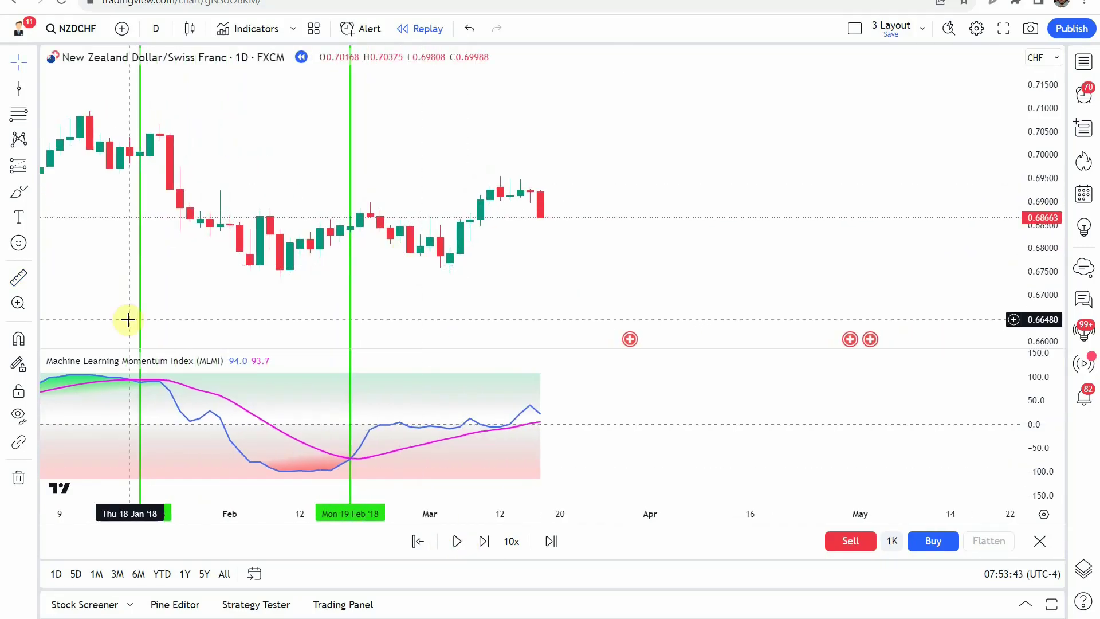
{"action": "left_click", "coordinate": [20, 279]}
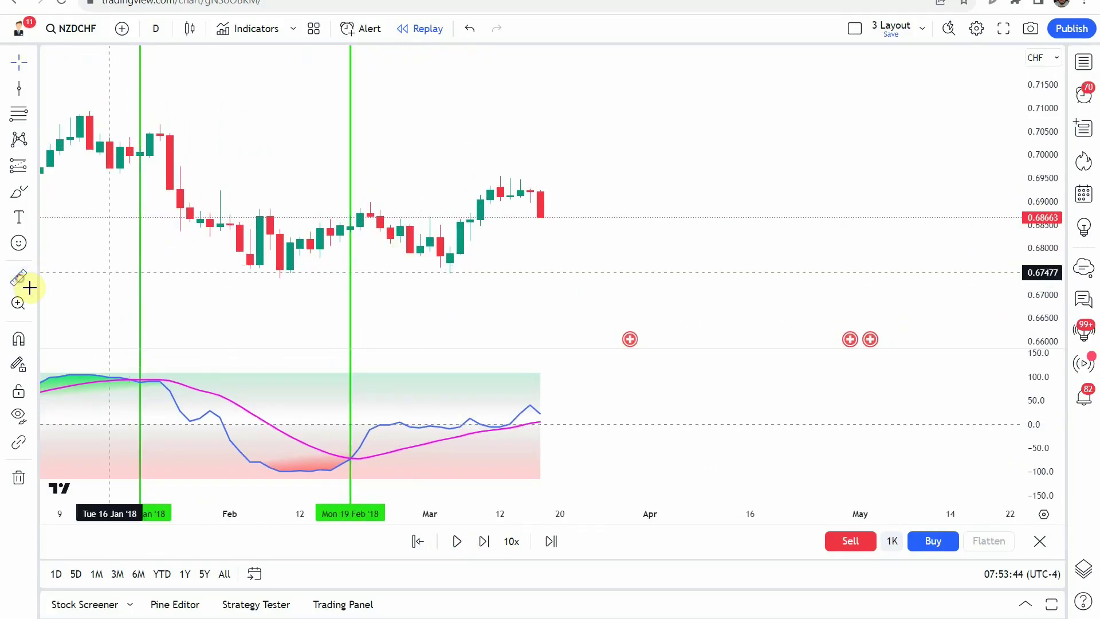
{"action": "left_click", "coordinate": [290, 228]}
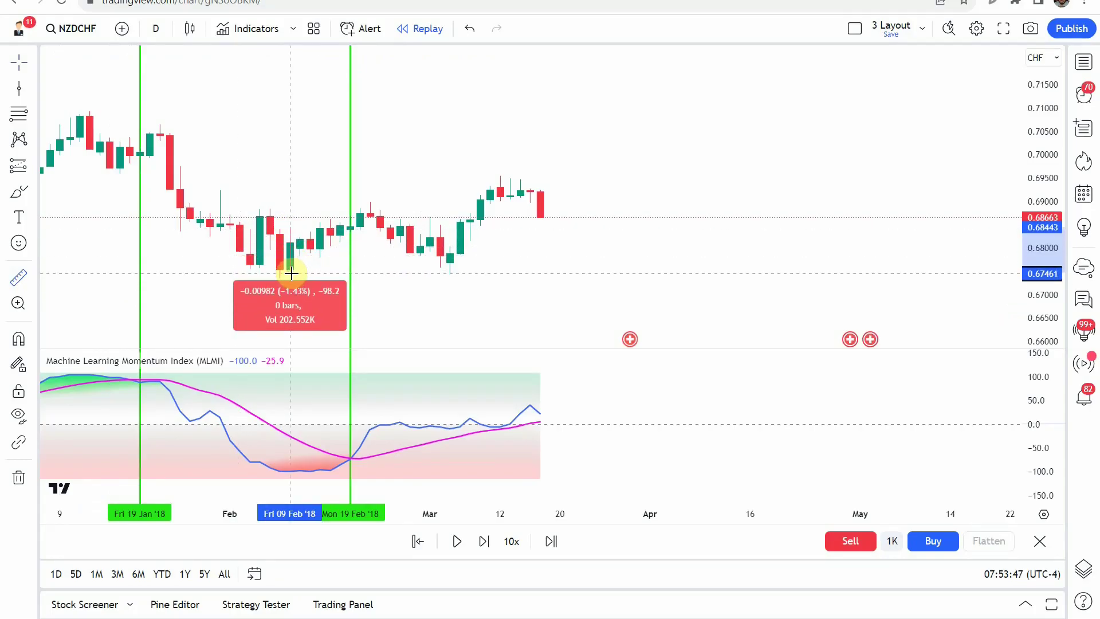
{"action": "left_click", "coordinate": [291, 273]}
{"action": "left_click_drag", "start_coordinate": [407, 280], "coordinate": [343, 284]}
Recolour the vertical line at Mon 19 Feb '18 red.
{"action": "scroll", "coordinate": [481, 294], "scroll_direction": "down", "scroll_amount": 2}
{"action": "scroll", "coordinate": [417, 286], "scroll_direction": "up", "scroll_amount": 1}
{"action": "mouse_move", "coordinate": [418, 286]}
{"action": "left_mouse_down"}
{"action": "mouse_move", "coordinate": [455, 296]}
{"action": "mouse_move", "coordinate": [434, 300]}
{"action": "left_mouse_up"}
{"action": "left_click", "coordinate": [397, 314]}
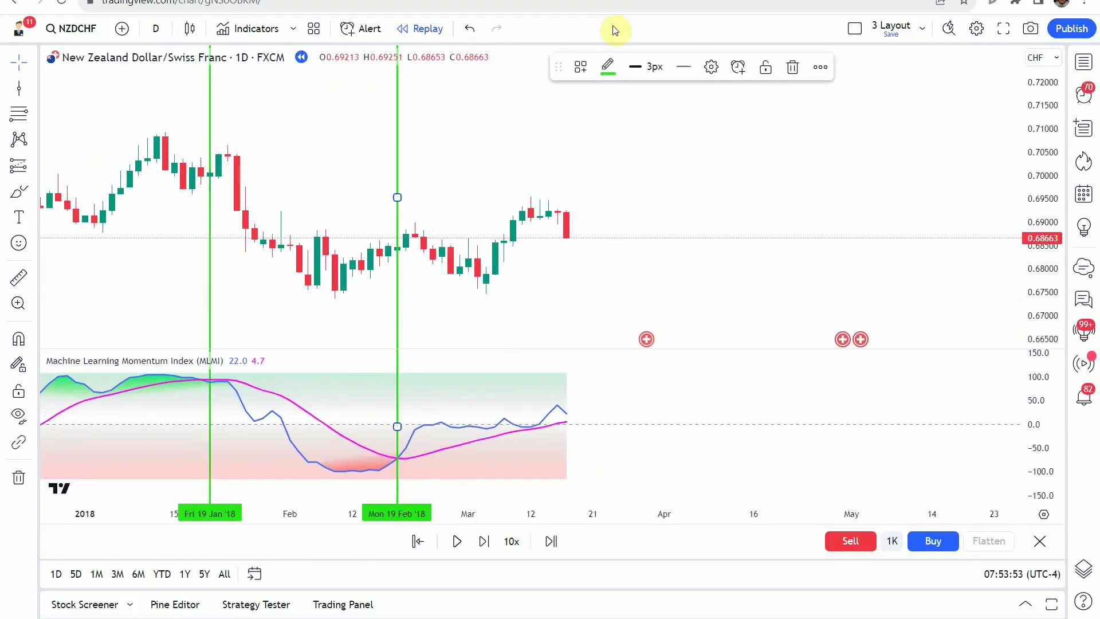
{"action": "left_click", "coordinate": [603, 66]}
{"action": "left_click", "coordinate": [624, 251]}
{"action": "left_click_drag", "start_coordinate": [541, 259], "coordinate": [575, 256]}
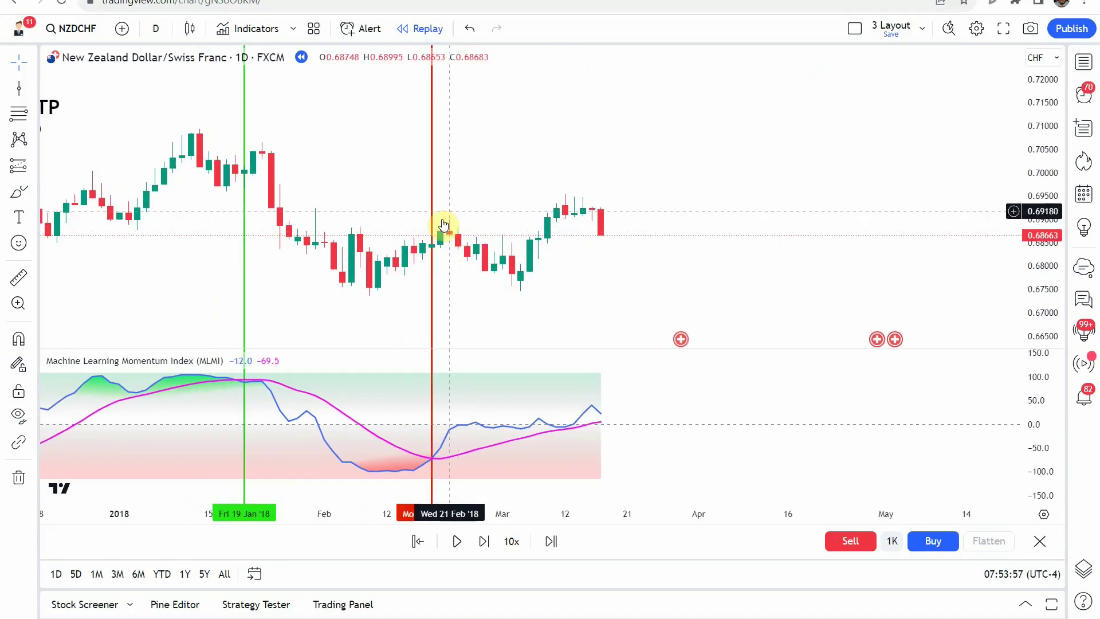
Play the bar replay forward to early May 2018, pause it, and mark the indicator crossing at Tue 24 Apr '18 with a green vertical line.
{"action": "mouse_move", "coordinate": [450, 279]}
{"action": "left_mouse_down"}
{"action": "mouse_move", "coordinate": [484, 292]}
{"action": "mouse_move", "coordinate": [467, 286]}
{"action": "left_mouse_up"}
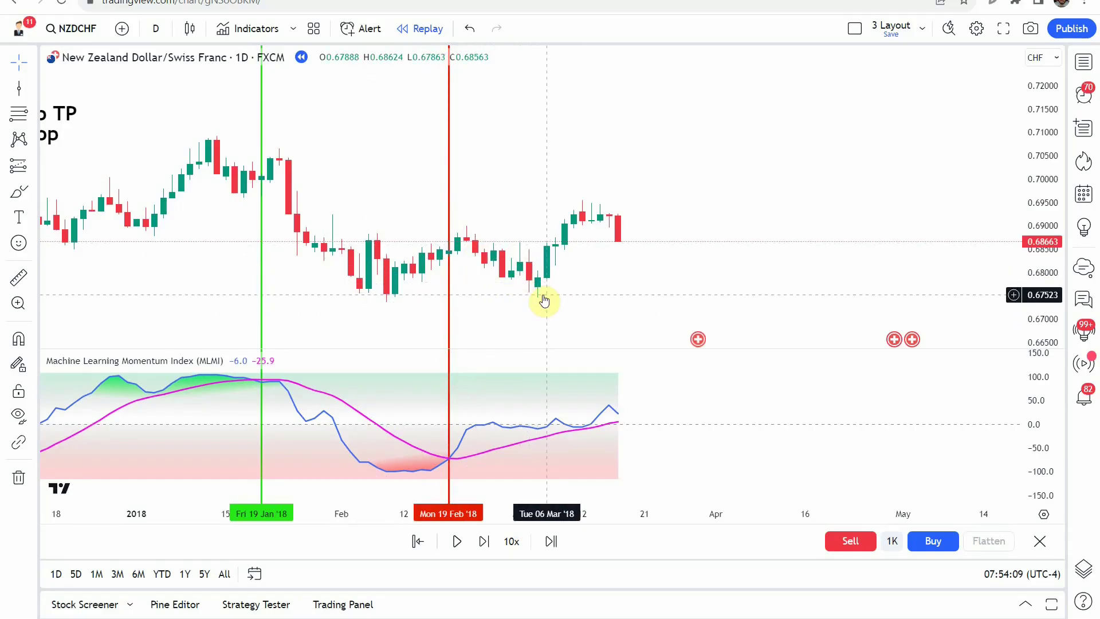
{"action": "scroll", "coordinate": [502, 301], "scroll_direction": "right", "scroll_amount": 2}
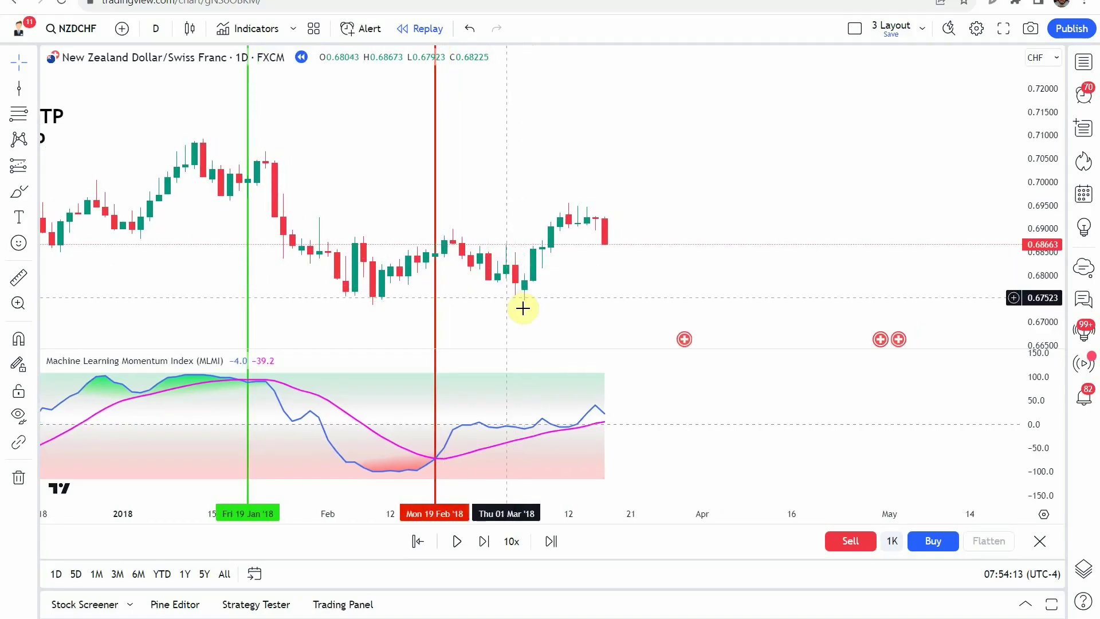
{"action": "scroll", "coordinate": [493, 299], "scroll_direction": "right", "scroll_amount": 1}
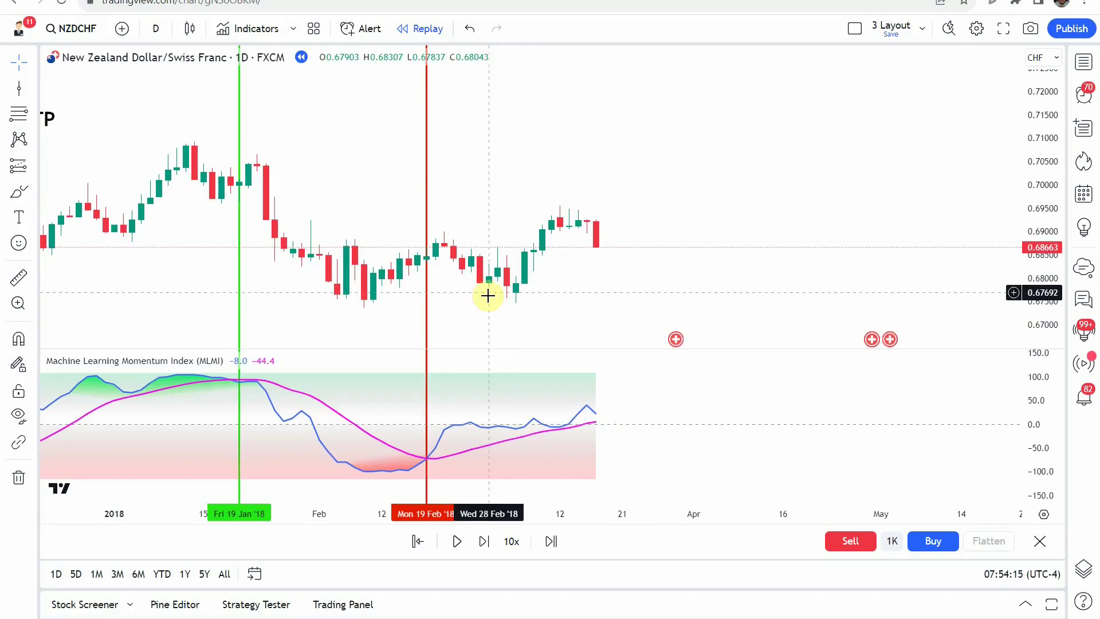
{"action": "left_click_drag", "start_coordinate": [471, 297], "coordinate": [455, 286]}
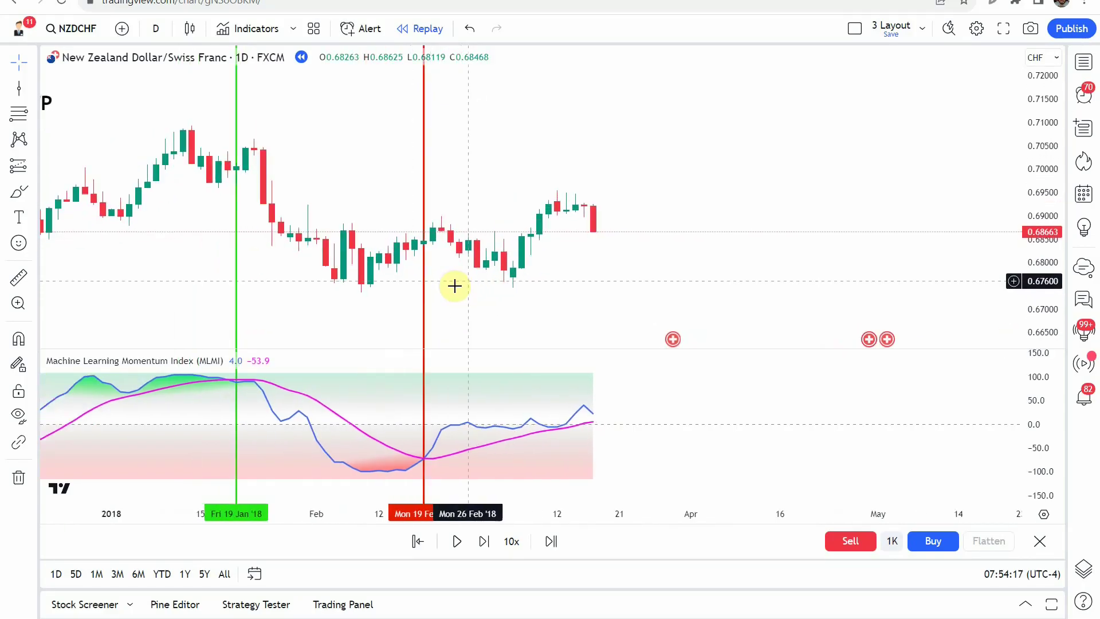
{"action": "scroll", "coordinate": [449, 289], "scroll_direction": "right", "scroll_amount": 3}
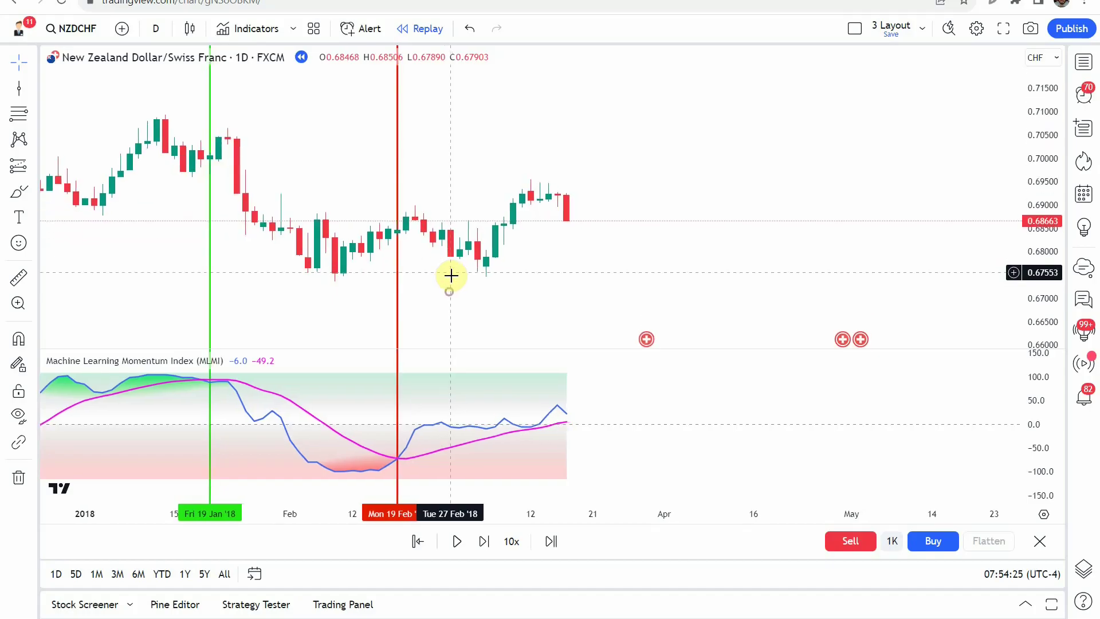
{"action": "scroll", "coordinate": [449, 279], "scroll_direction": "right", "scroll_amount": 1}
{"action": "left_click", "coordinate": [457, 541]}
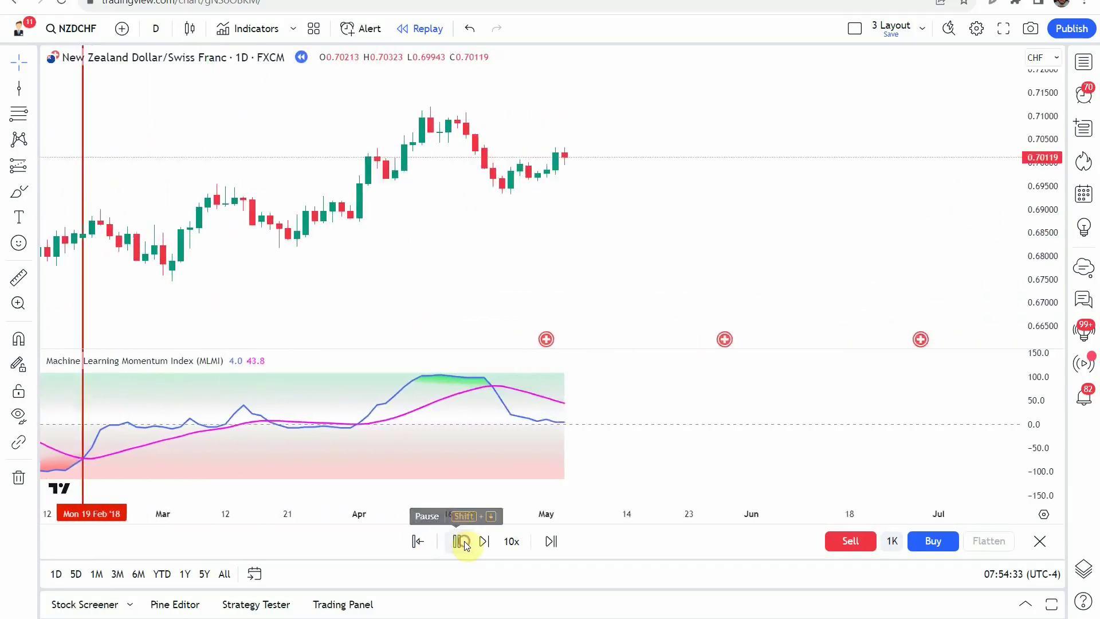
{"action": "left_click", "coordinate": [457, 541]}
{"action": "key", "text": "alt+v"}
{"action": "left_click", "coordinate": [422, 184], "text": "shift"}
{"action": "left_click", "coordinate": [435, 151]}
Play the bar replay forward to about 20 August 2018 and mark the indicator crossing at Tue 17 Jul '18 with a red vertical line.
{"action": "left_click", "coordinate": [457, 541]}
{"action": "left_click", "coordinate": [456, 541]}
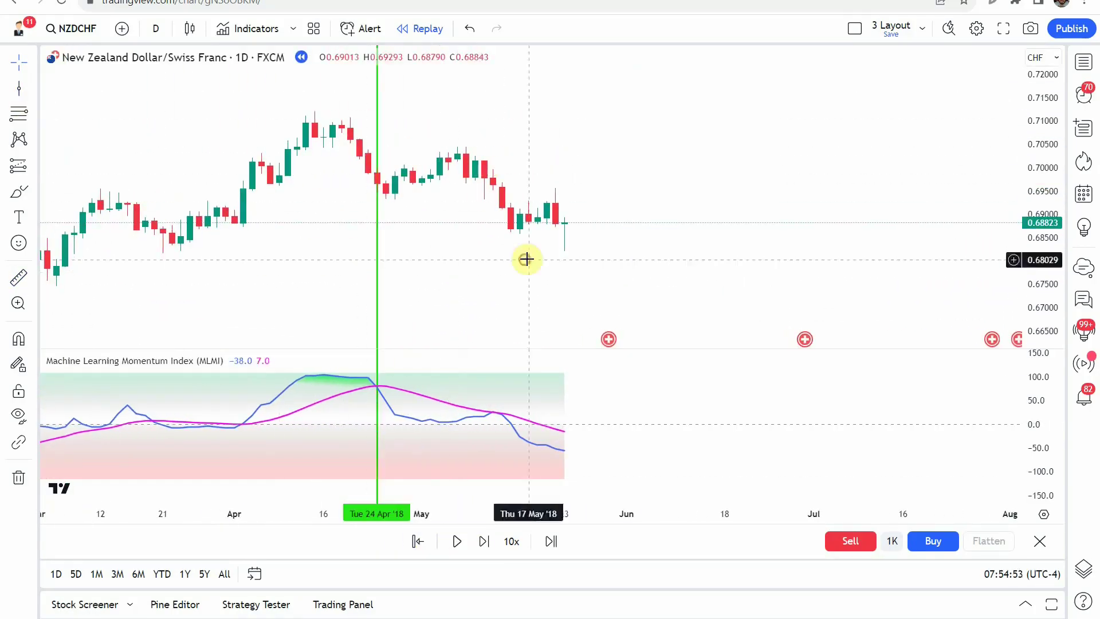
{"action": "left_click", "coordinate": [456, 541]}
{"action": "left_click", "coordinate": [457, 541]}
{"action": "left_click_drag", "start_coordinate": [292, 265], "coordinate": [356, 278]}
{"action": "left_click", "coordinate": [19, 89]}
{"action": "left_click", "coordinate": [413, 263]}
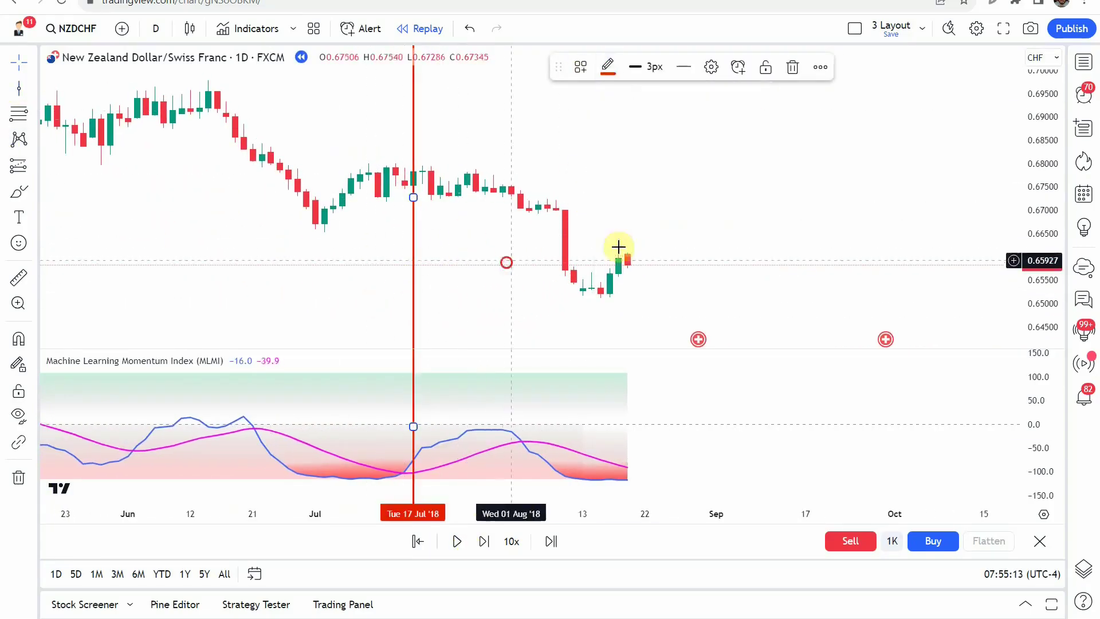
Play the bar replay forward to late September 2018 and pause it.
{"action": "left_click_drag", "start_coordinate": [619, 246], "coordinate": [534, 231]}
{"action": "left_click", "coordinate": [457, 541]}
{"action": "left_click", "coordinate": [457, 541]}
{"action": "left_click_drag", "start_coordinate": [727, 282], "coordinate": [782, 249]}
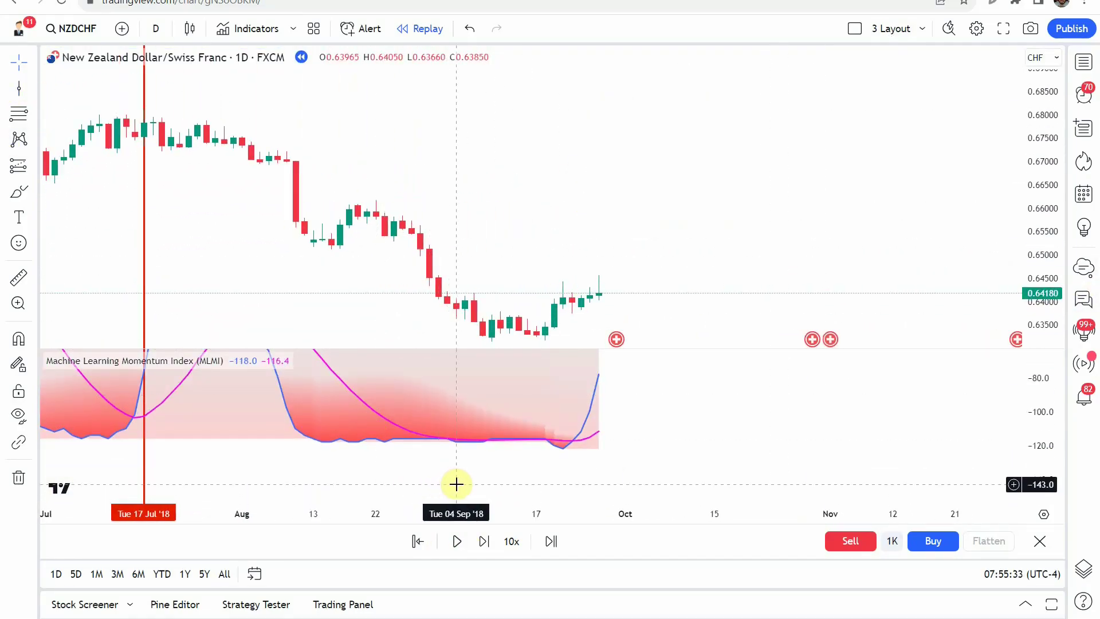
Examine the momentum index lines around the marked crossings from February to April 2018.
{"action": "scroll", "coordinate": [491, 484], "scroll_direction": "down", "scroll_amount": 3}
{"action": "left_click_drag", "start_coordinate": [97, 470], "coordinate": [660, 460]}
{"action": "scroll", "coordinate": [661, 460], "scroll_direction": "up", "scroll_amount": 3}
{"action": "left_click_drag", "start_coordinate": [366, 467], "coordinate": [560, 467]}
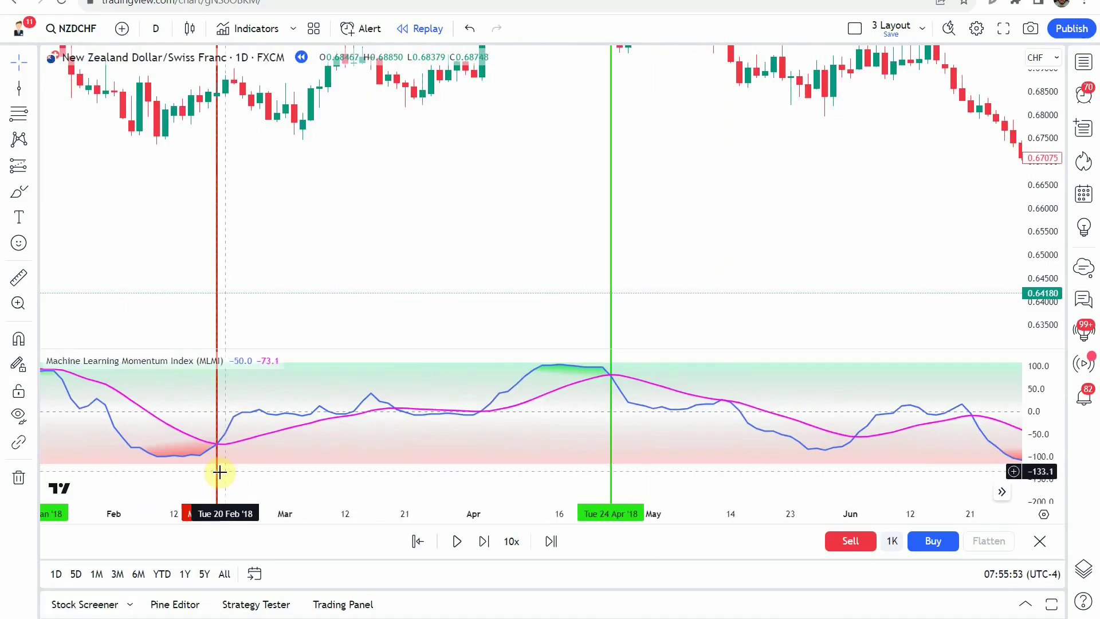
Place a vertical line on the chart at the indicator crossing on Mon 10 Sep '18.
{"action": "left_click_drag", "start_coordinate": [906, 286], "coordinate": [103, 232]}
{"action": "scroll", "coordinate": [907, 285], "scroll_direction": "up", "scroll_amount": 4}
{"action": "left_click", "coordinate": [18, 90]}
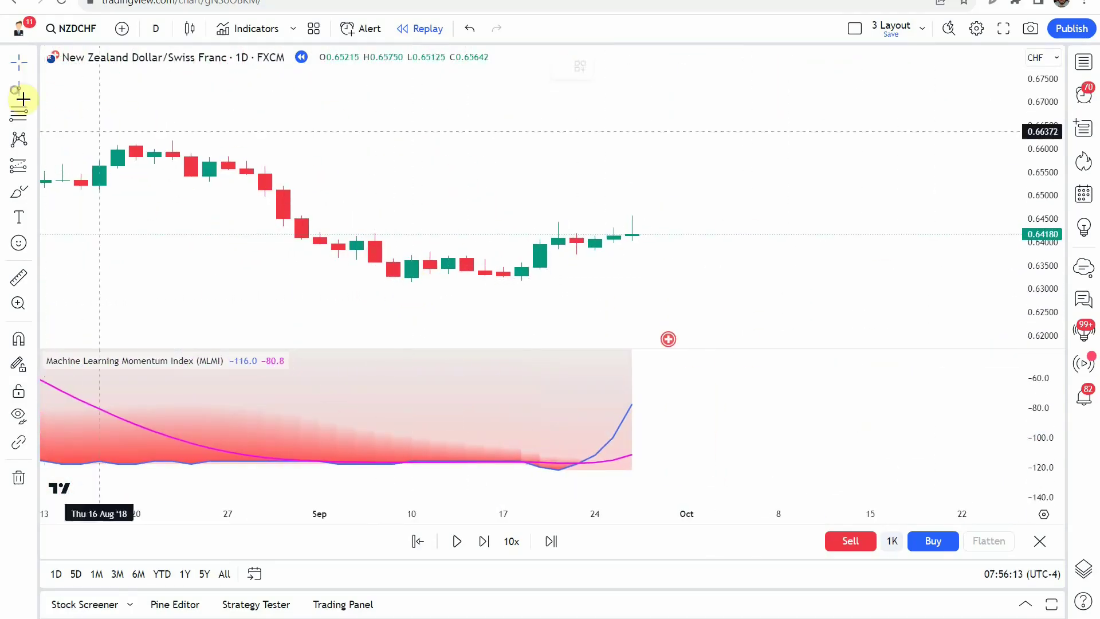
{"action": "left_click", "coordinate": [408, 289]}
Measure the price move around the Mon 10 Sep '18 crossing and colour its vertical line green.
{"action": "scroll", "coordinate": [409, 289], "scroll_direction": "down", "scroll_amount": 2}
{"action": "left_click_drag", "start_coordinate": [1042, 258], "coordinate": [1043, 207]}
{"action": "left_click", "coordinate": [22, 279]}
{"action": "left_click", "coordinate": [488, 205]}
{"action": "left_click", "coordinate": [607, 67]}
{"action": "left_click", "coordinate": [634, 245]}
{"action": "left_click", "coordinate": [835, 275]}
Play the bar replay forward to about 12 December 2018 and pause it.
{"action": "scroll", "coordinate": [835, 275], "scroll_direction": "down", "scroll_amount": 3}
{"action": "left_click", "coordinate": [455, 542]}
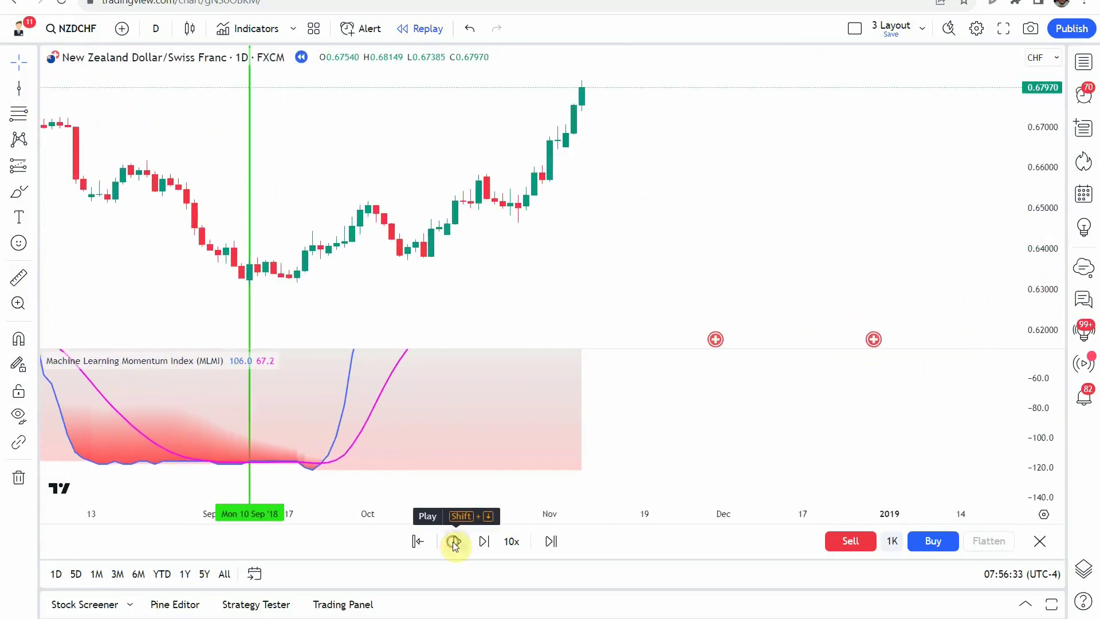
{"action": "left_click", "coordinate": [456, 541]}
{"action": "left_click_drag", "start_coordinate": [995, 407], "coordinate": [914, 426]}
{"action": "left_click", "coordinate": [457, 541]}
Play the bar replay forward to late January 2019 and pause it.
{"action": "left_click", "coordinate": [457, 541]}
Mark the indicator crossing at Mon 26 Nov '18 with a red vertical line.
{"action": "left_click_drag", "start_coordinate": [477, 197], "coordinate": [506, 236]}
{"action": "scroll", "coordinate": [506, 236], "scroll_direction": "up", "scroll_amount": 3}
{"action": "left_click_drag", "start_coordinate": [685, 298], "coordinate": [685, 332]}
{"action": "left_click", "coordinate": [18, 88]}
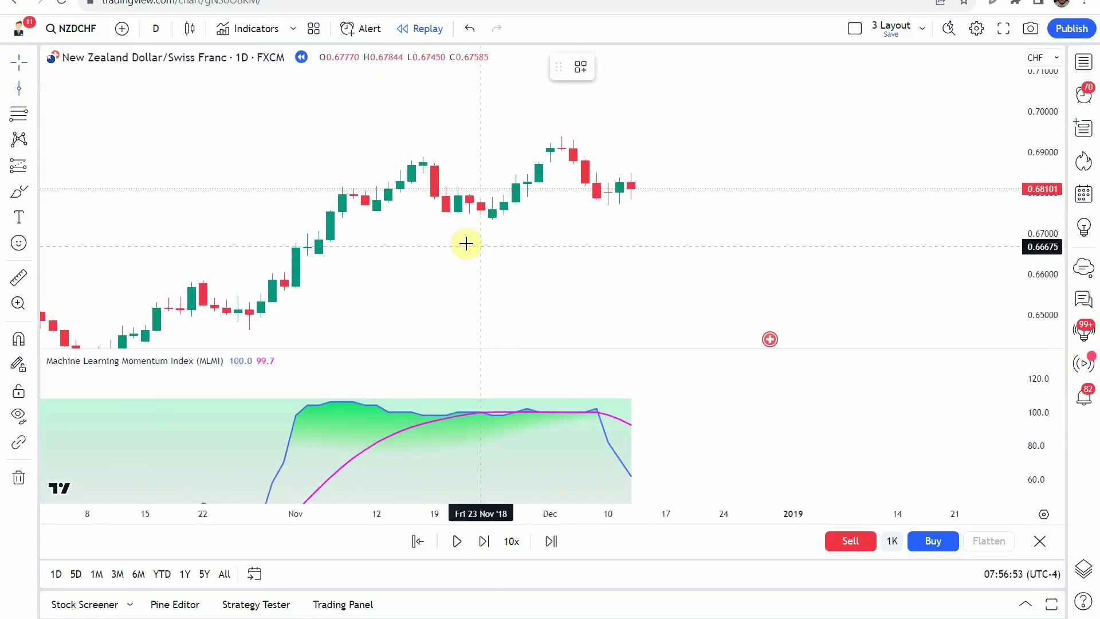
{"action": "left_click", "coordinate": [491, 246]}
{"action": "left_click_drag", "start_coordinate": [776, 394], "coordinate": [766, 455]}
{"action": "left_click", "coordinate": [443, 197]}
{"action": "left_click", "coordinate": [607, 67]}
{"action": "left_click", "coordinate": [613, 245]}
{"action": "scroll", "coordinate": [722, 290], "scroll_direction": "down", "scroll_amount": 4}
{"action": "left_click", "coordinate": [457, 541]}
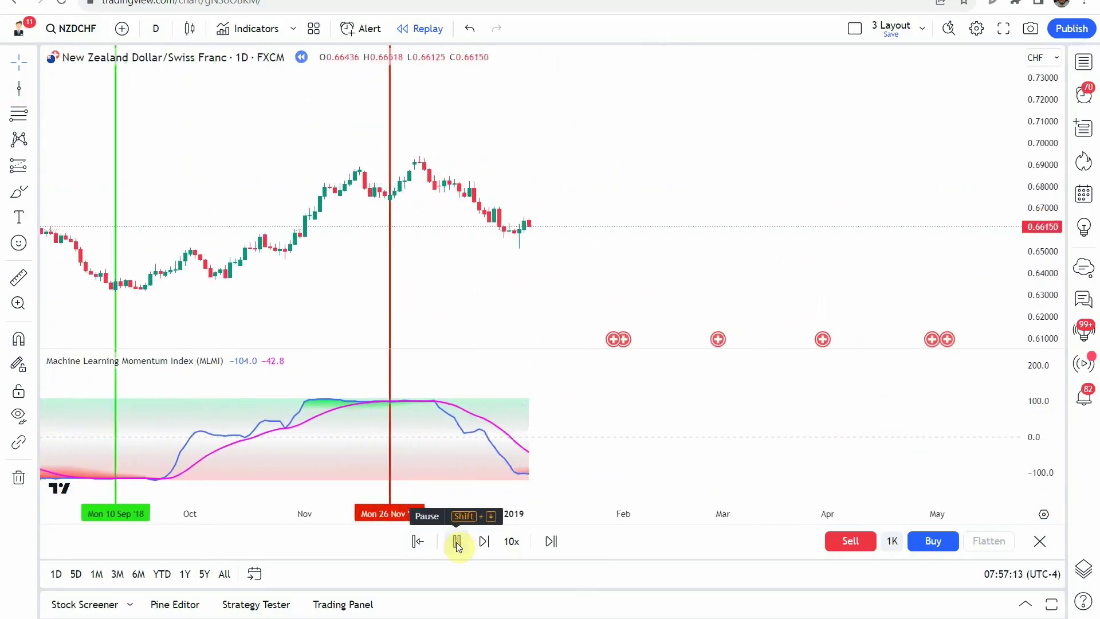
{"action": "left_click", "coordinate": [456, 541]}
{"action": "scroll", "coordinate": [545, 299], "scroll_direction": "up", "scroll_amount": 4}
{"action": "left_click_drag", "start_coordinate": [545, 299], "coordinate": [734, 289]}
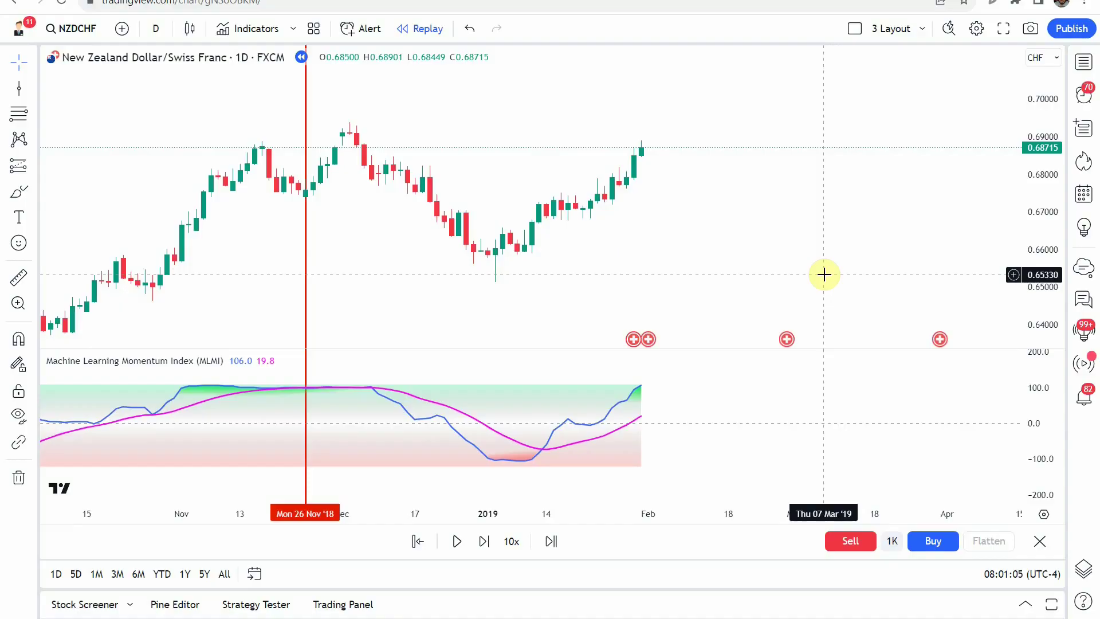
Examine the green and red trade markers from 19 January to 26 November 2018 against the price and momentum index lines.
{"action": "scroll", "coordinate": [823, 275], "scroll_direction": "down", "scroll_amount": 5}
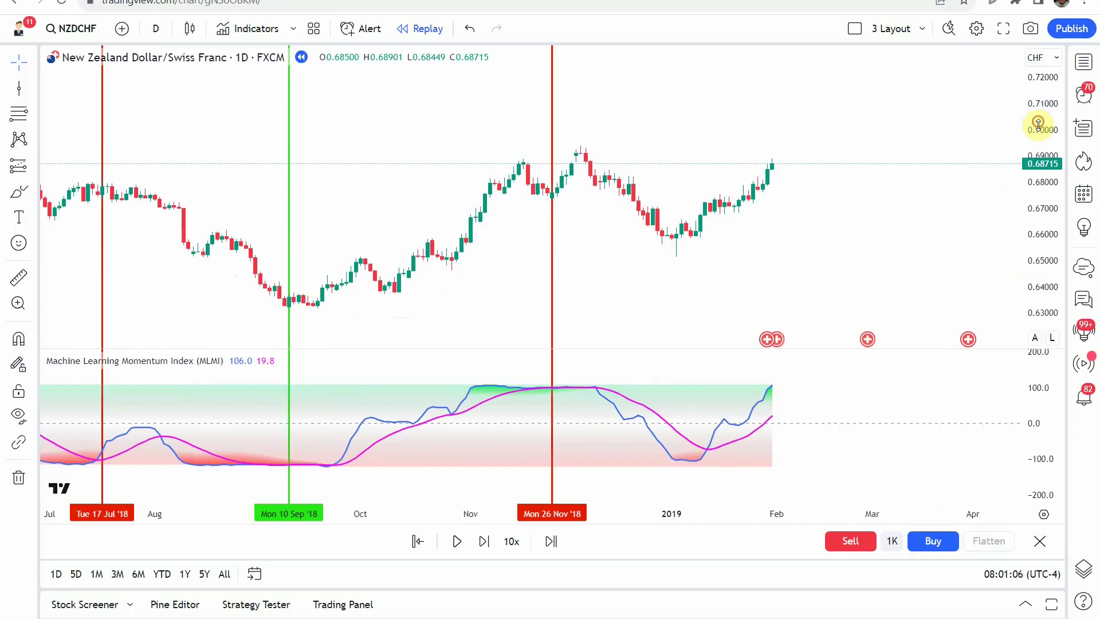
{"action": "left_click_drag", "start_coordinate": [1038, 124], "coordinate": [1038, 270]}
{"action": "scroll", "coordinate": [911, 324], "scroll_direction": "down", "scroll_amount": 8}
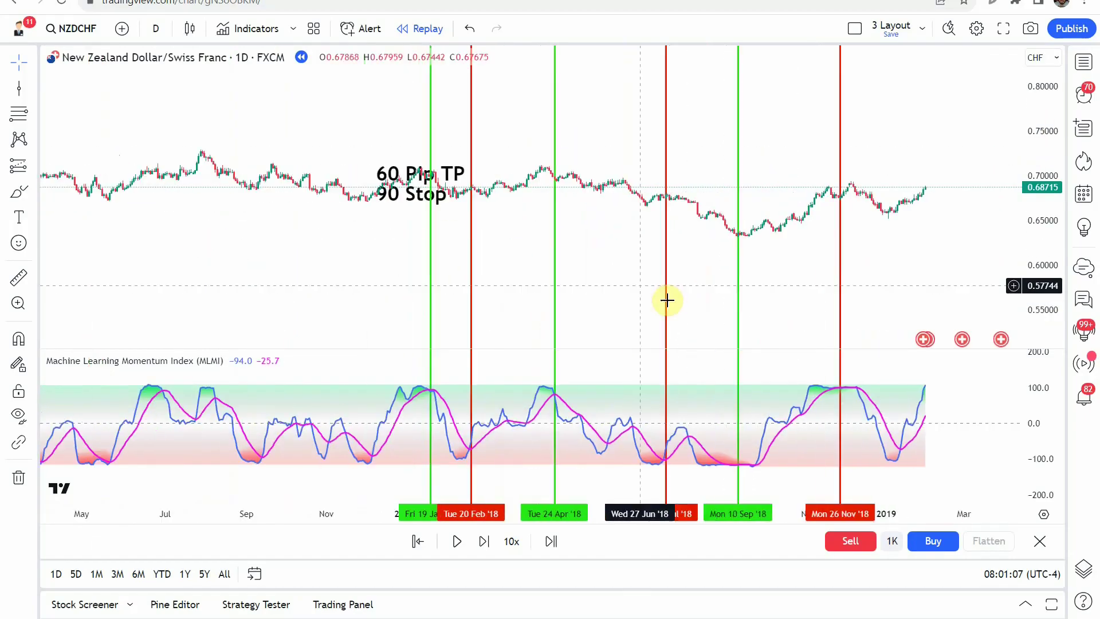
{"action": "scroll", "coordinate": [306, 270], "scroll_direction": "up", "scroll_amount": 3}
{"action": "left_click_drag", "start_coordinate": [429, 280], "coordinate": [514, 278]}
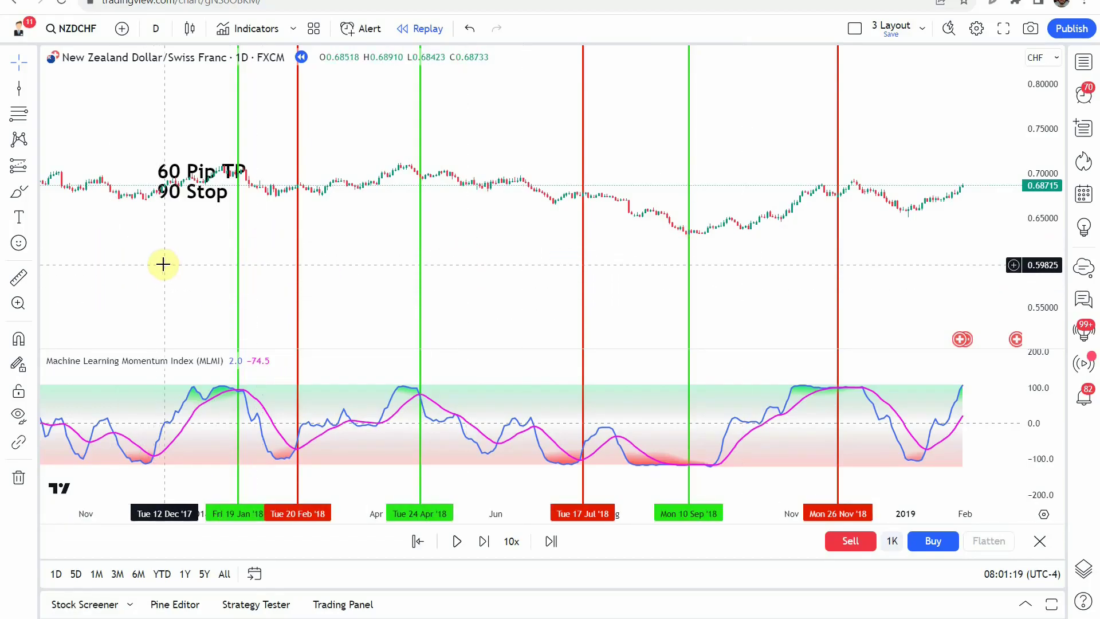
{"action": "left_click_drag", "start_coordinate": [490, 250], "coordinate": [534, 260]}
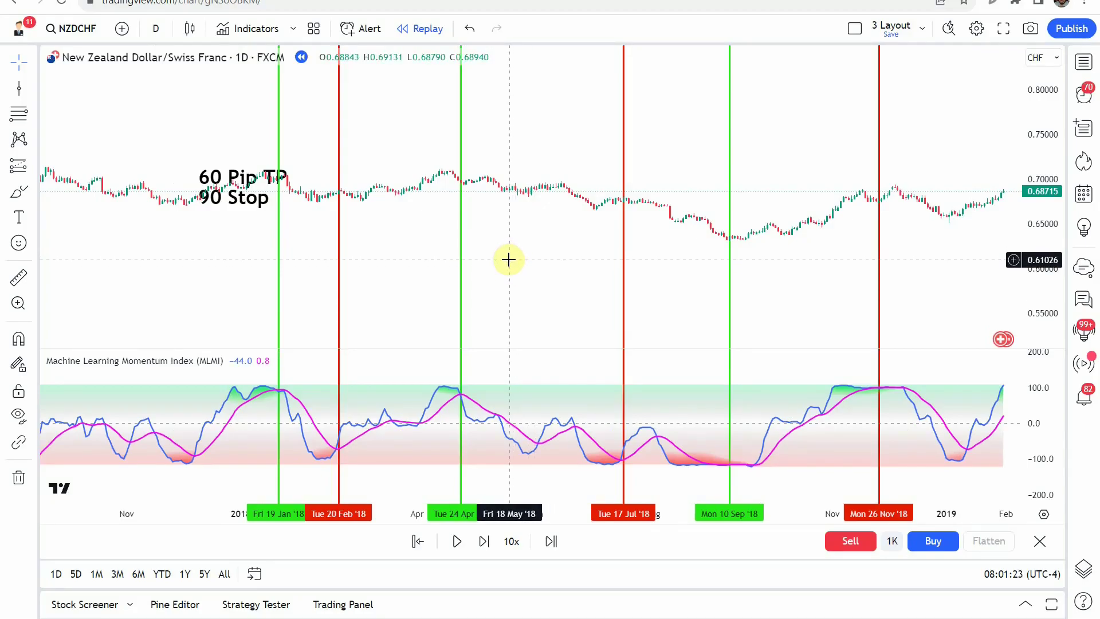
{"action": "left_click_drag", "start_coordinate": [517, 253], "coordinate": [449, 258]}
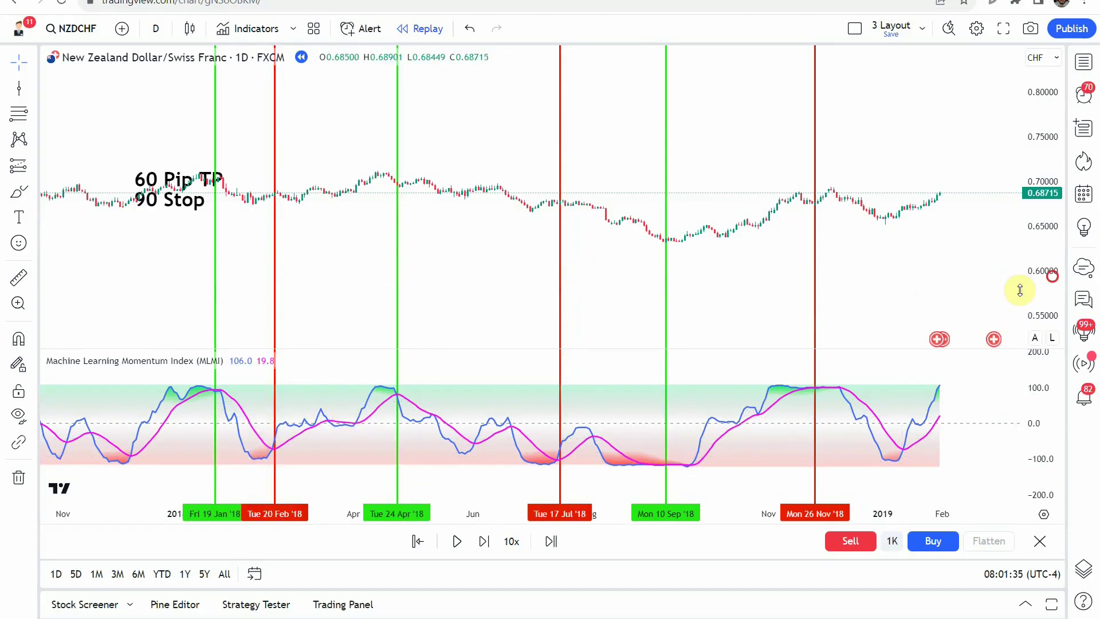
{"action": "left_click_drag", "start_coordinate": [1019, 290], "coordinate": [1080, 87]}
{"action": "scroll", "coordinate": [358, 247], "scroll_direction": "up", "scroll_amount": 1}
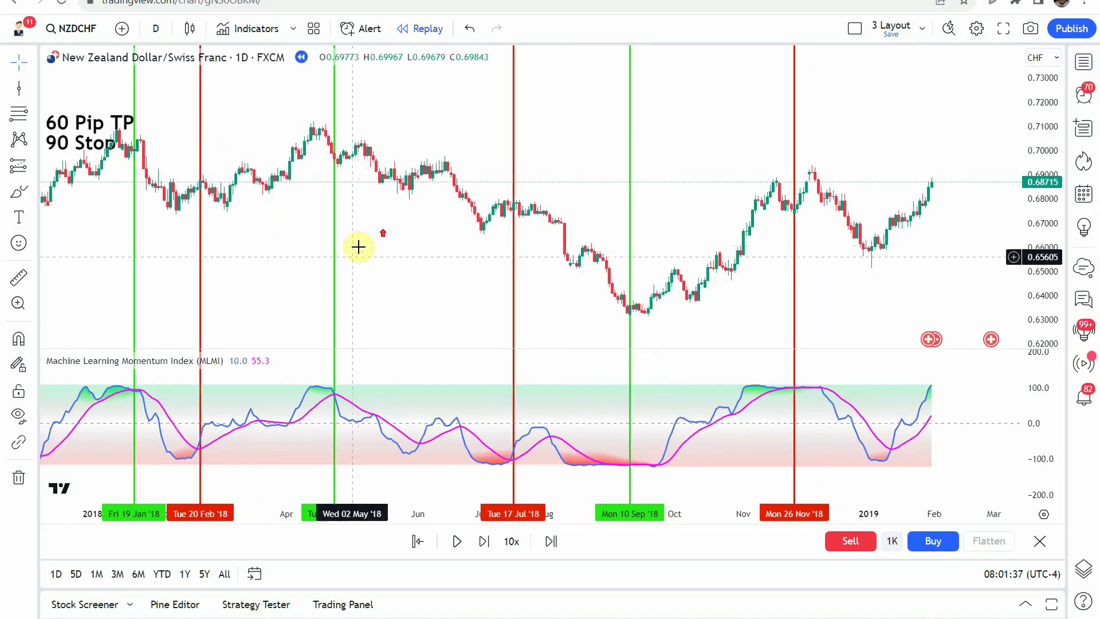
{"action": "left_click_drag", "start_coordinate": [358, 247], "coordinate": [437, 283]}
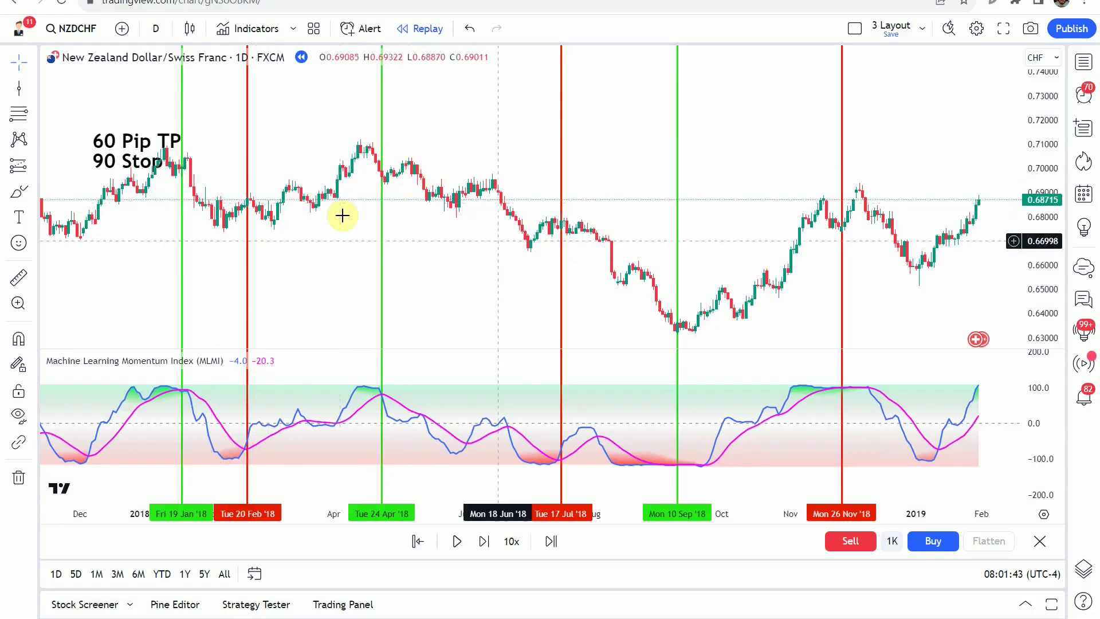
{"action": "left_click_drag", "start_coordinate": [503, 269], "coordinate": [481, 275]}
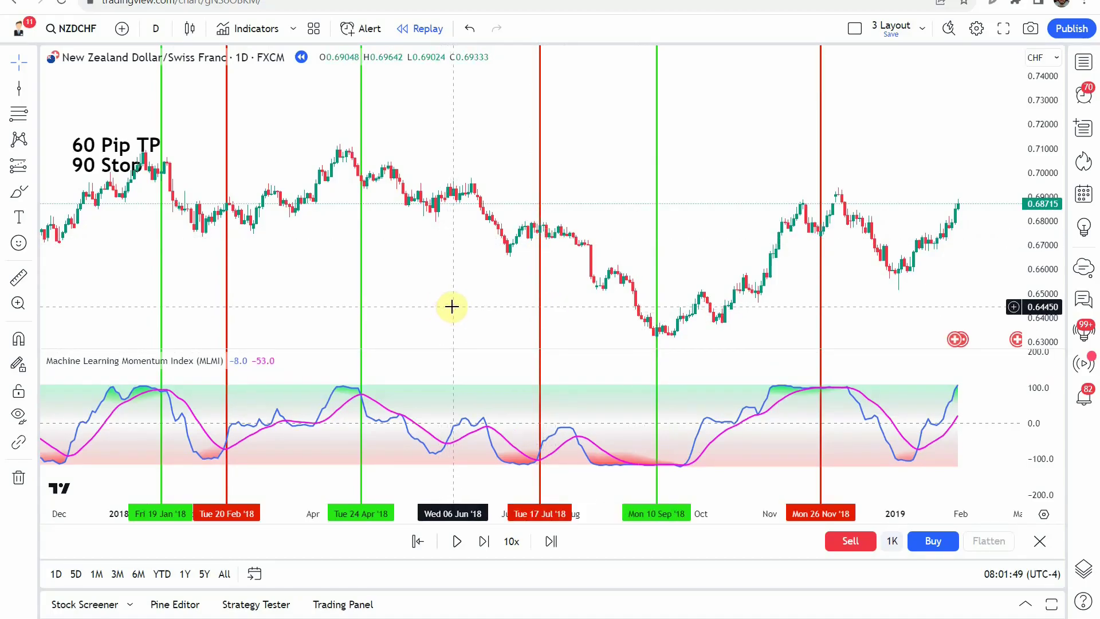
{"action": "left_click_drag", "start_coordinate": [457, 297], "coordinate": [462, 295]}
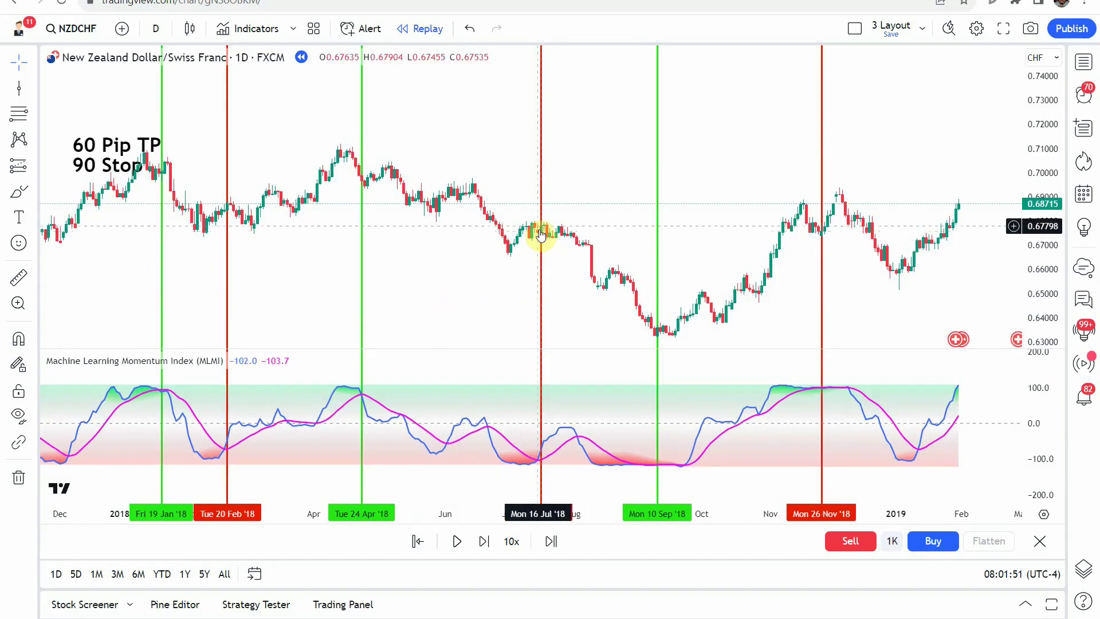
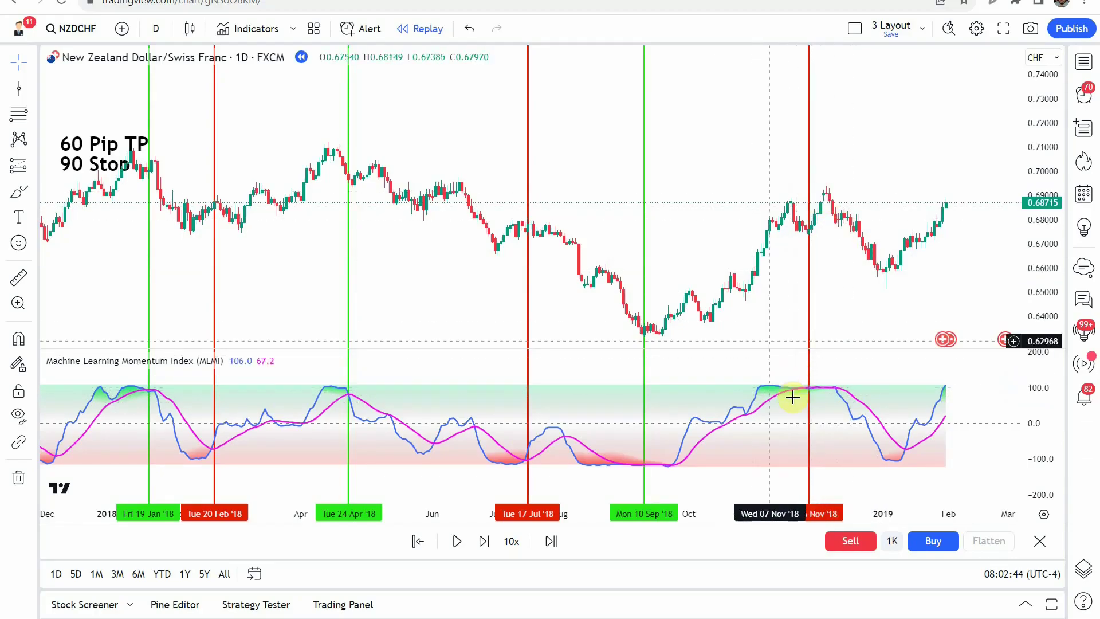
{"action": "left_click_drag", "start_coordinate": [757, 312], "coordinate": [791, 291]}
{"action": "left_click_drag", "start_coordinate": [705, 308], "coordinate": [679, 313]}
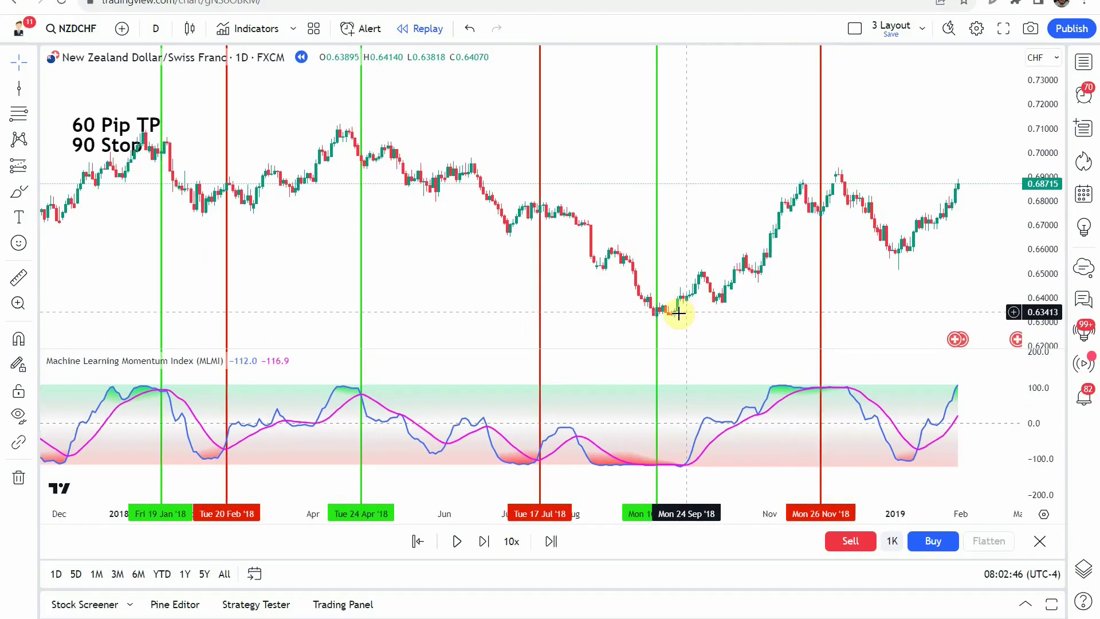
{"action": "scroll", "coordinate": [679, 313], "scroll_direction": "right", "scroll_amount": 1}
{"action": "scroll", "coordinate": [487, 281], "scroll_direction": "right", "scroll_amount": 2}
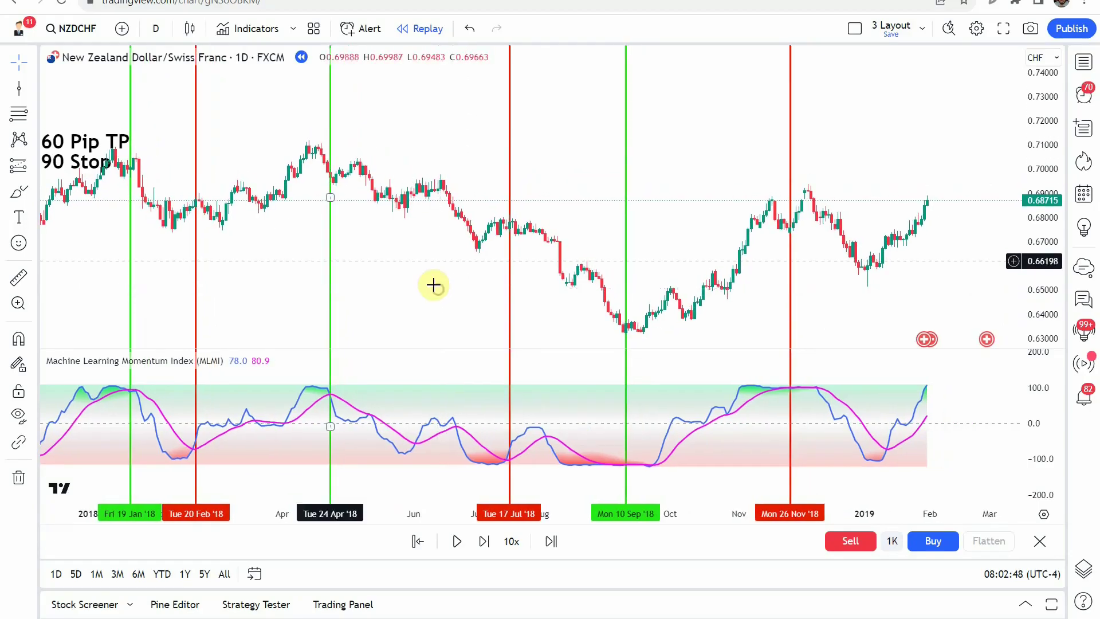
{"action": "left_click_drag", "start_coordinate": [1042, 74], "coordinate": [1042, 163]}
{"action": "left_click_drag", "start_coordinate": [431, 297], "coordinate": [437, 314]}
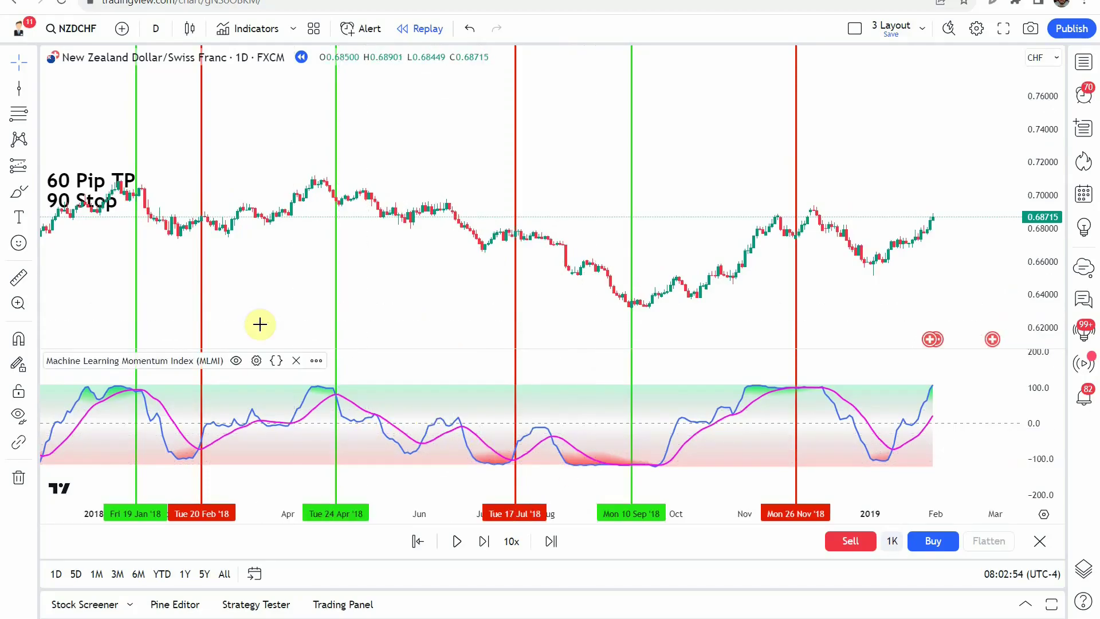
{"action": "left_click_drag", "start_coordinate": [441, 306], "coordinate": [487, 295]}
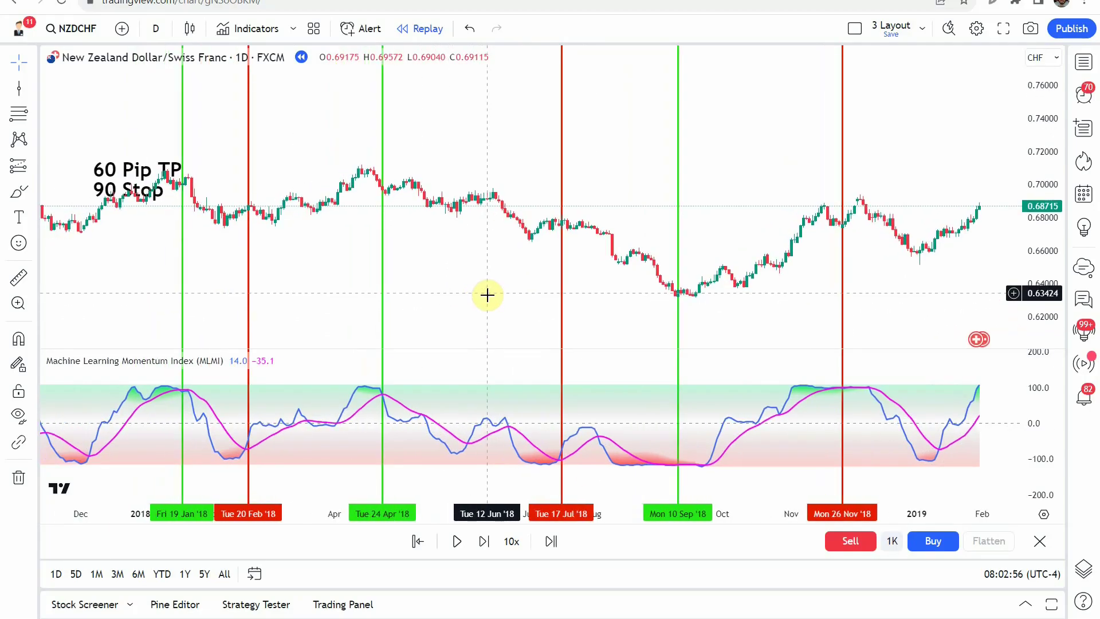
{"action": "scroll", "coordinate": [487, 295], "scroll_direction": "right", "scroll_amount": 1}
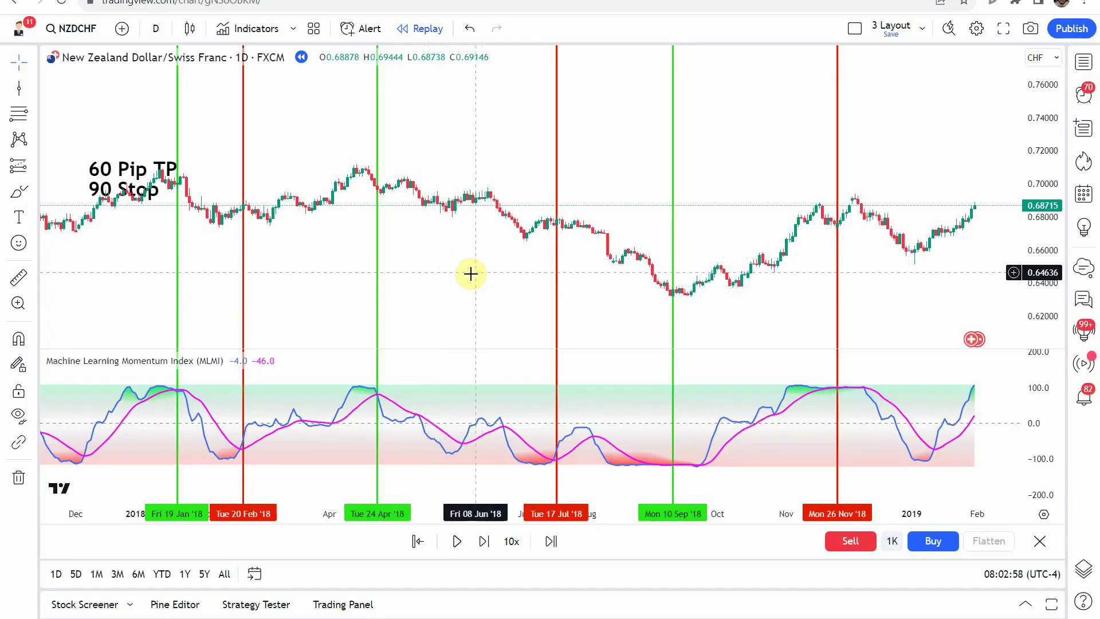
{"action": "left_click_drag", "start_coordinate": [493, 304], "coordinate": [467, 302]}
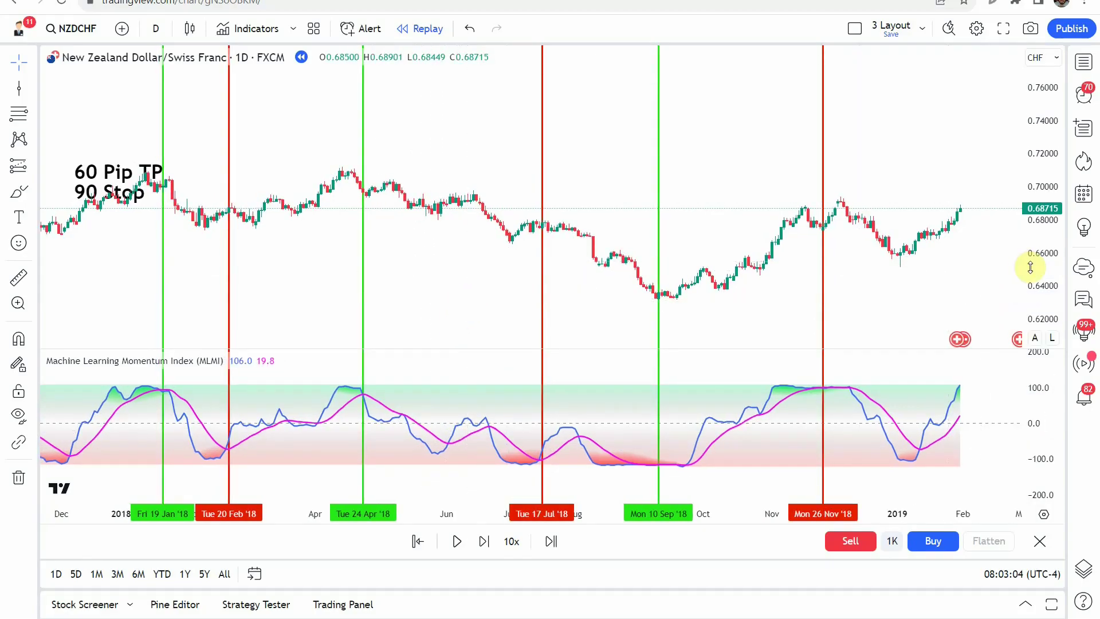
{"action": "left_click_drag", "start_coordinate": [1031, 267], "coordinate": [1030, 224]}
{"action": "mouse_move", "coordinate": [470, 297]}
{"action": "left_mouse_down"}
{"action": "mouse_move", "coordinate": [474, 273]}
{"action": "mouse_move", "coordinate": [452, 291]}
{"action": "left_mouse_up"}
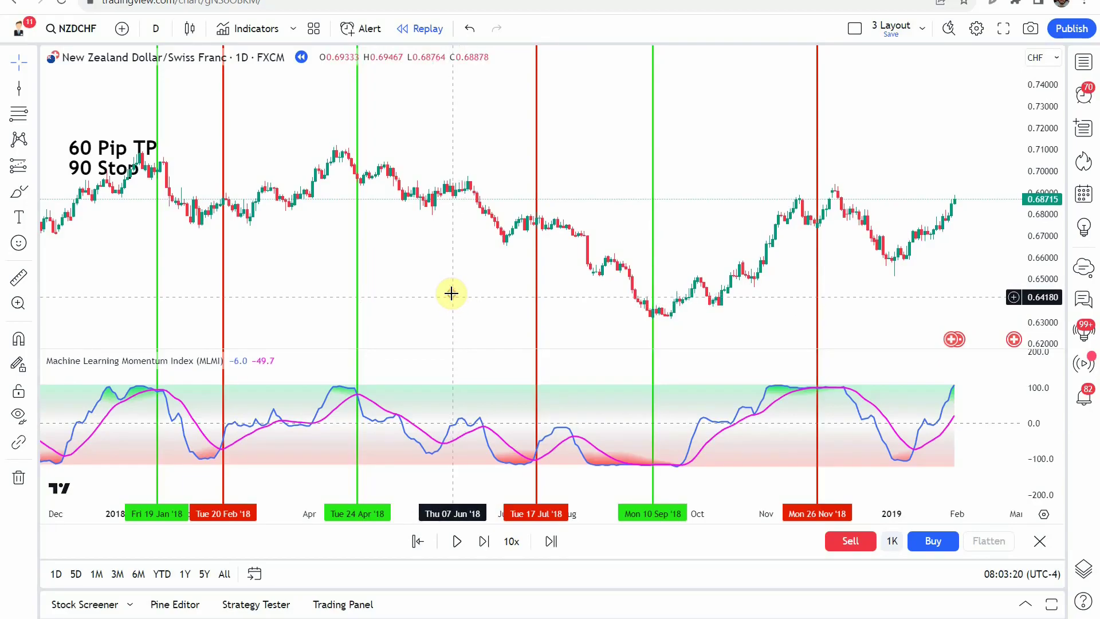
{"action": "left_click_drag", "start_coordinate": [451, 294], "coordinate": [466, 305]}
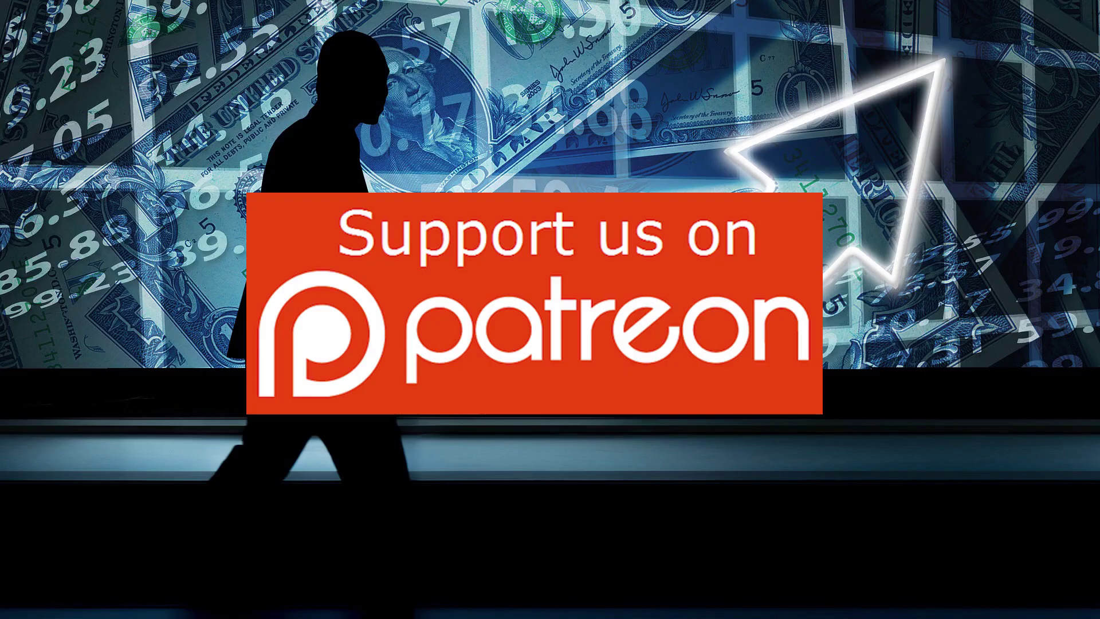